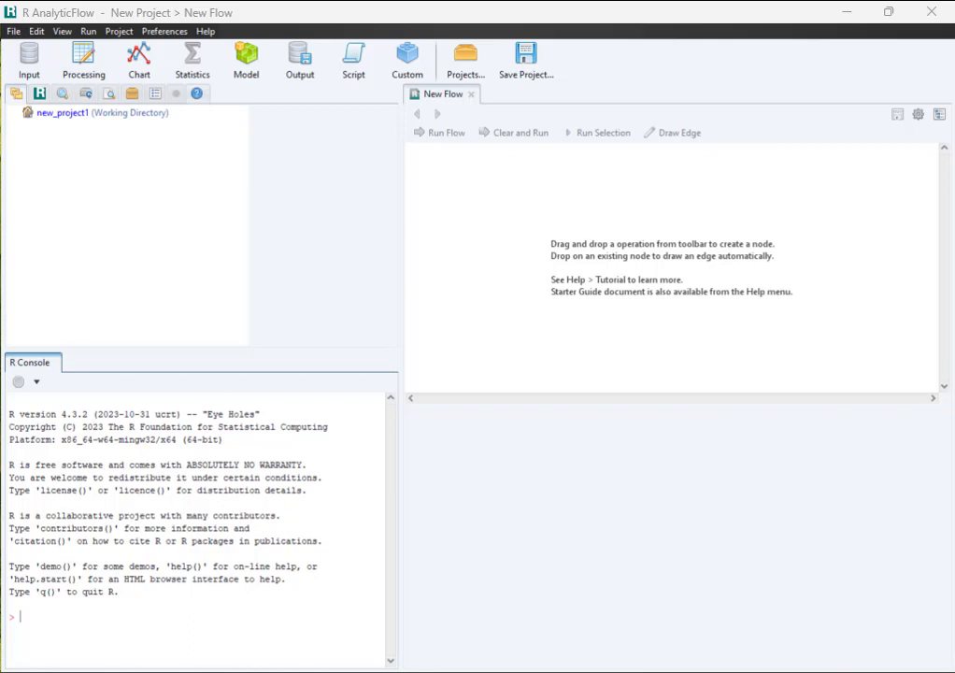
# Step: Add an R Script node to the empty flow canvas
pyautogui.click(617, 347)
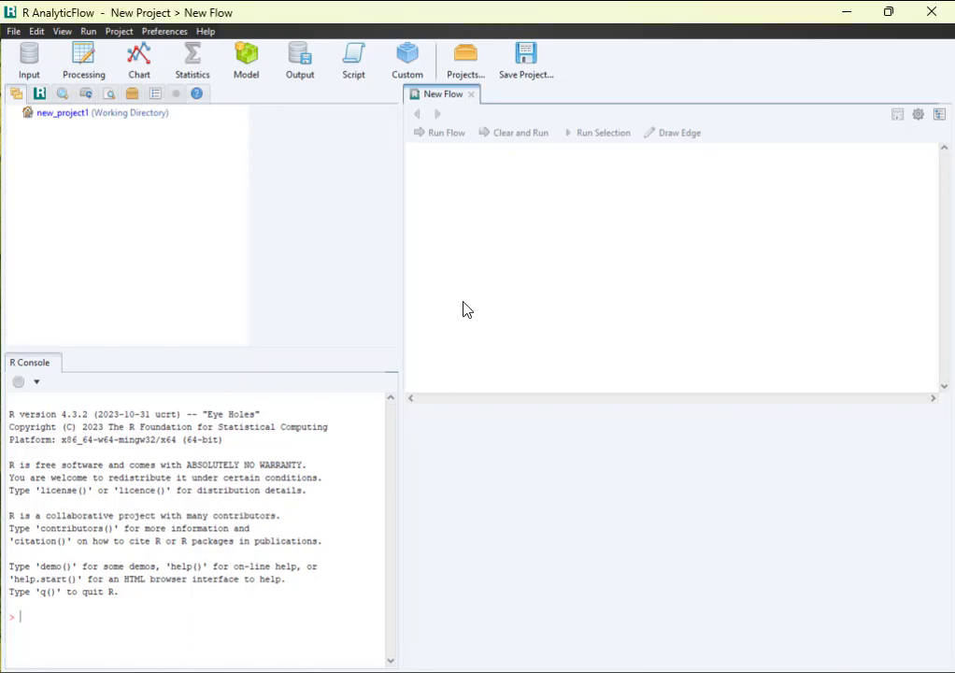
pyautogui.rightClick(463, 301)
pyautogui.moveTo(590, 324)
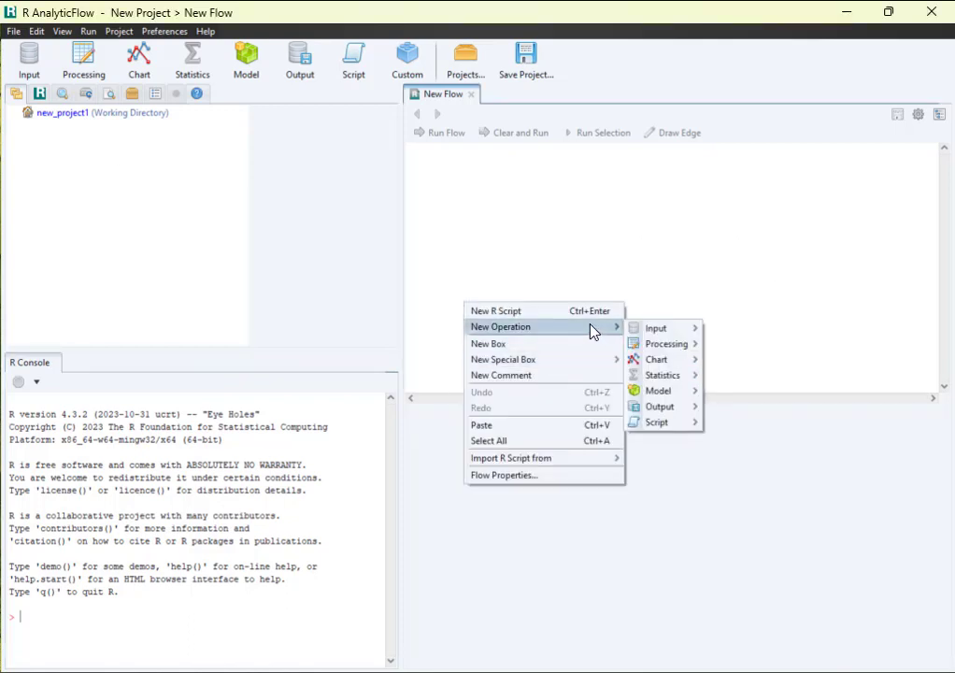
pyautogui.moveTo(655, 332)
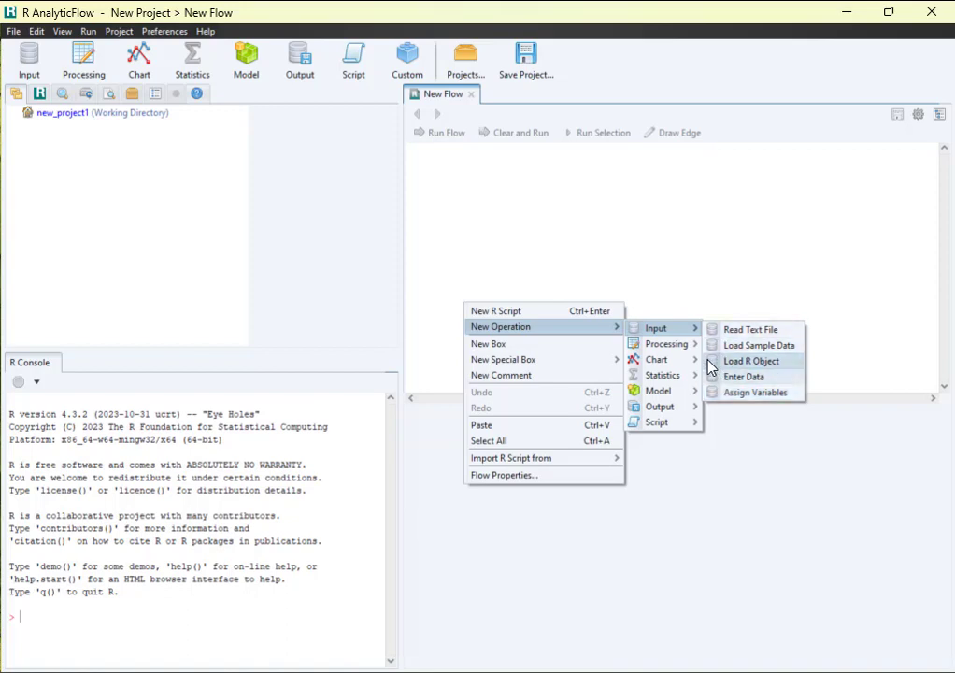
pyautogui.moveTo(681, 350)
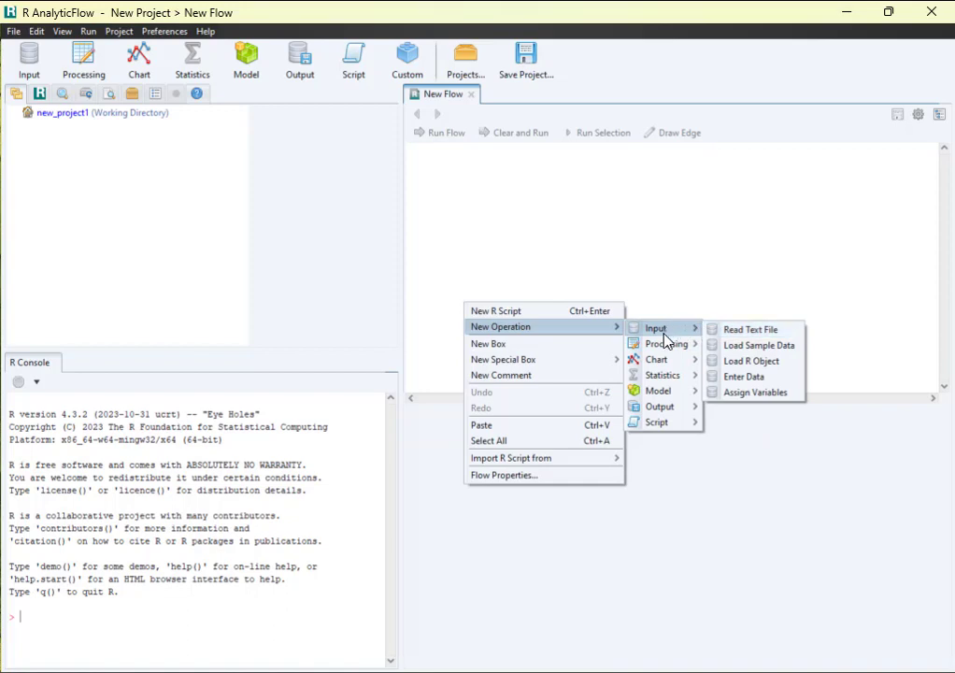
pyautogui.moveTo(669, 425)
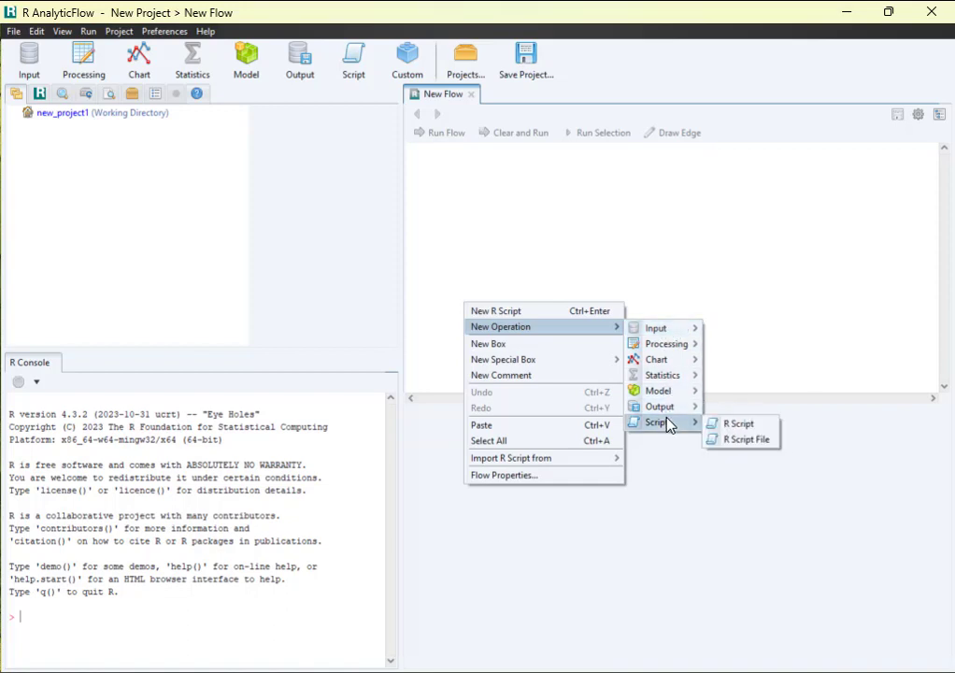
pyautogui.click(729, 423)
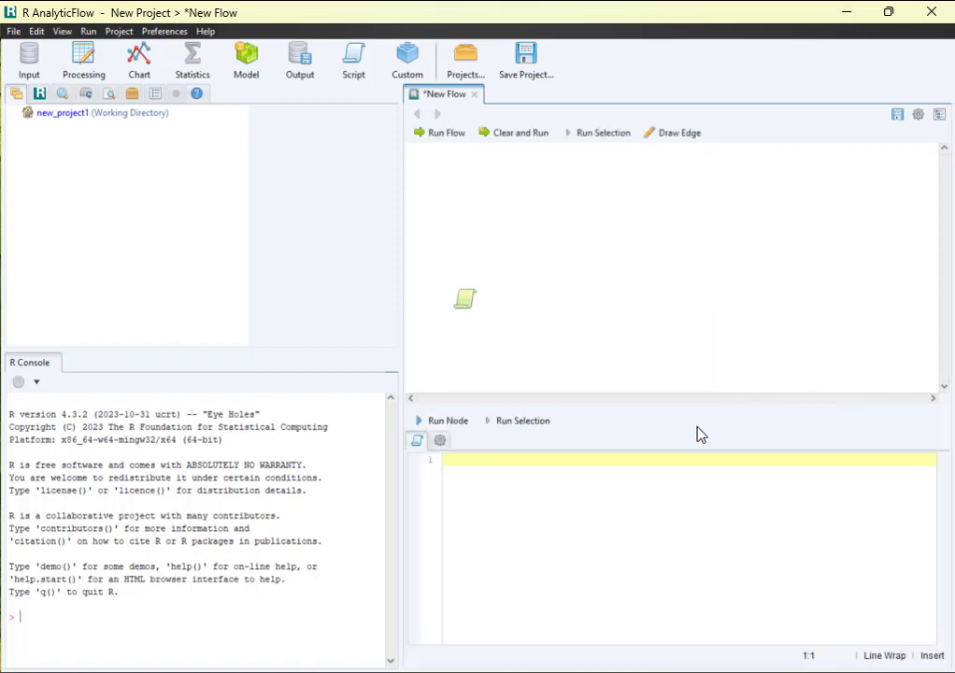
# Step: Paste the copied code into the script node to load readr and read rollingARDL.csv into YonE
pyautogui.click(455, 462)
pyautogui.hotkey('alt', 'Tab')
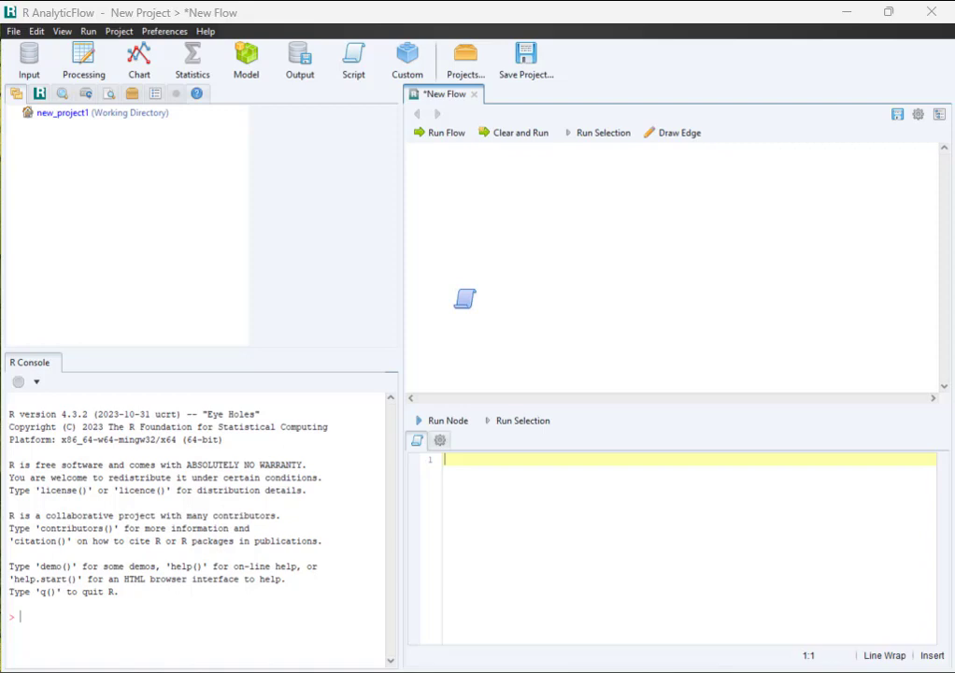
pyautogui.click(532, 474)
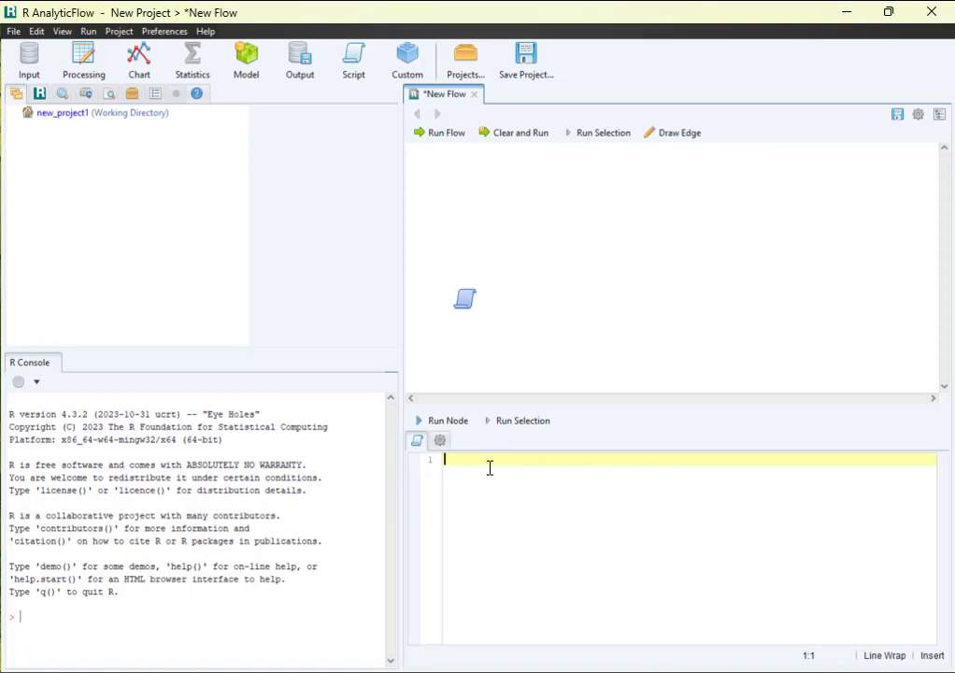
pyautogui.rightClick(482, 461)
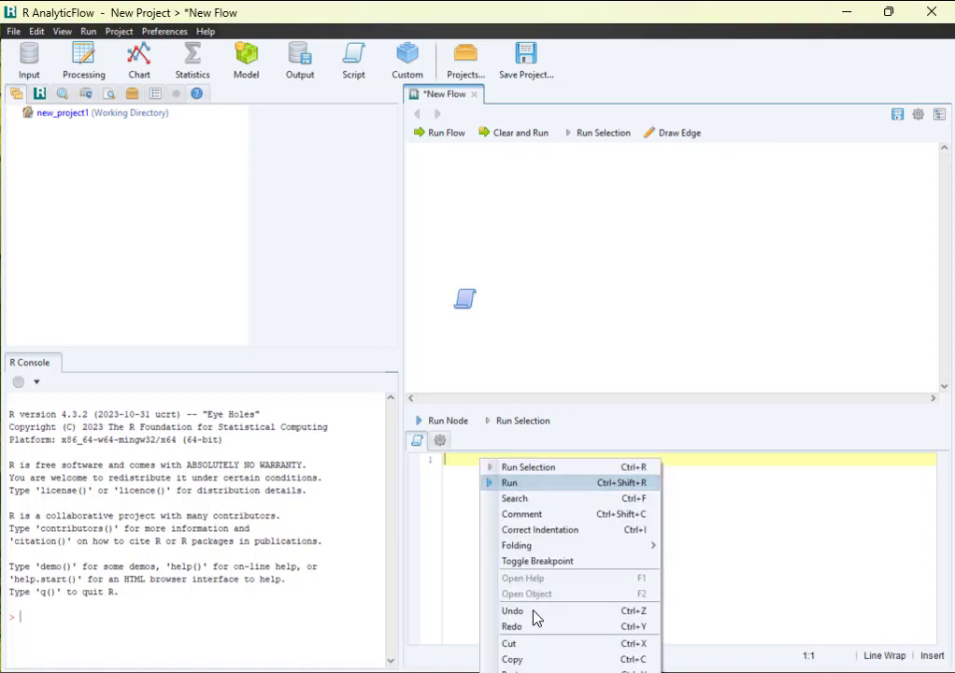
pyautogui.click(529, 660)
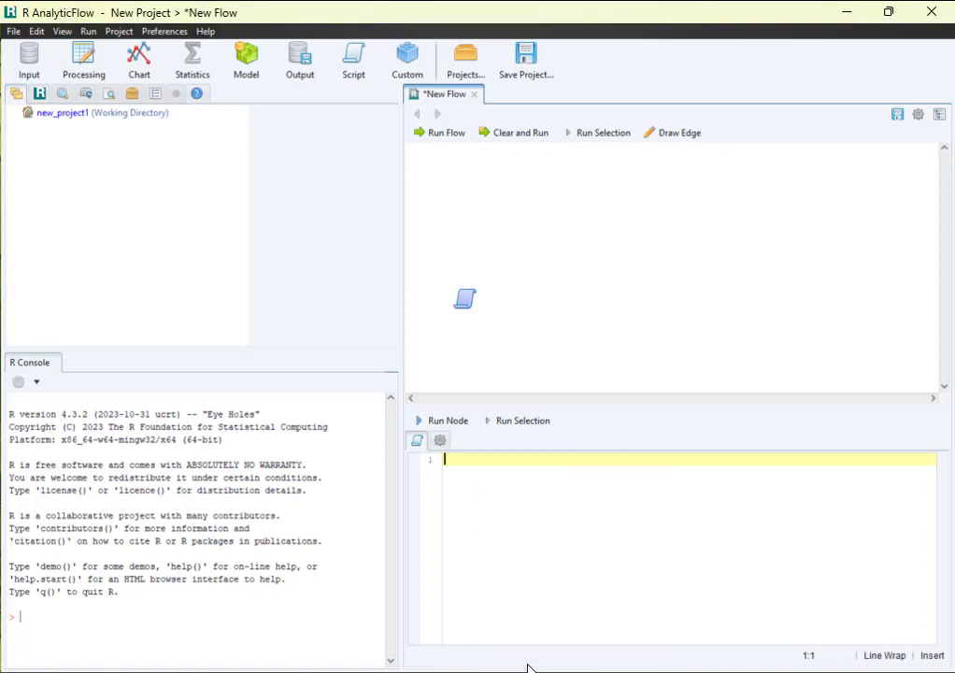
pyautogui.rightClick(470, 489)
pyautogui.click(501, 670)
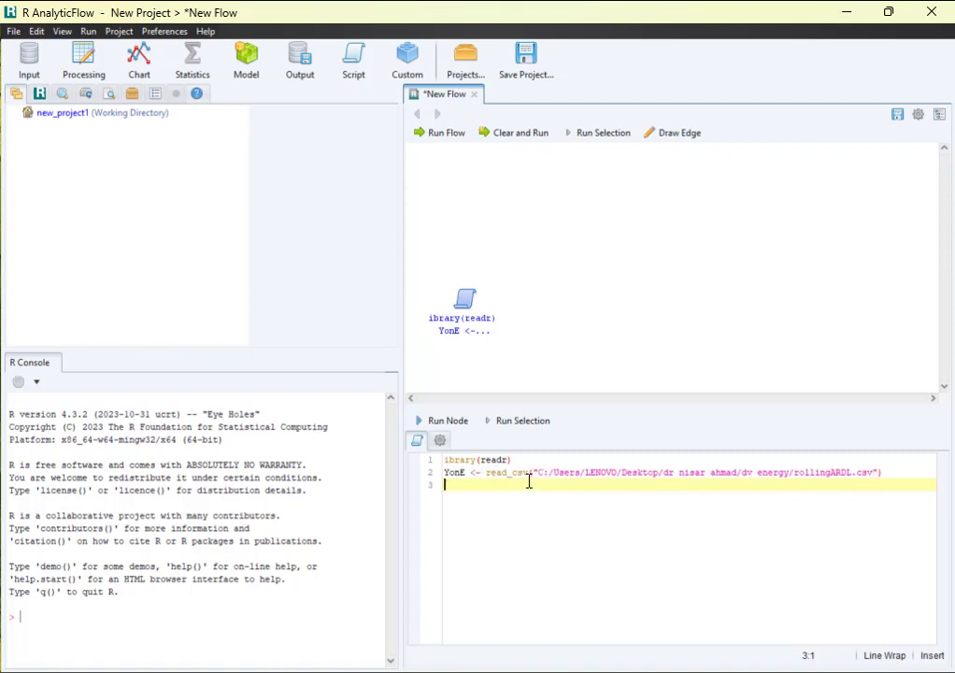
# Step: Move the script node slightly higher on the flow canvas
pyautogui.click(505, 375)
pyautogui.click(464, 303)
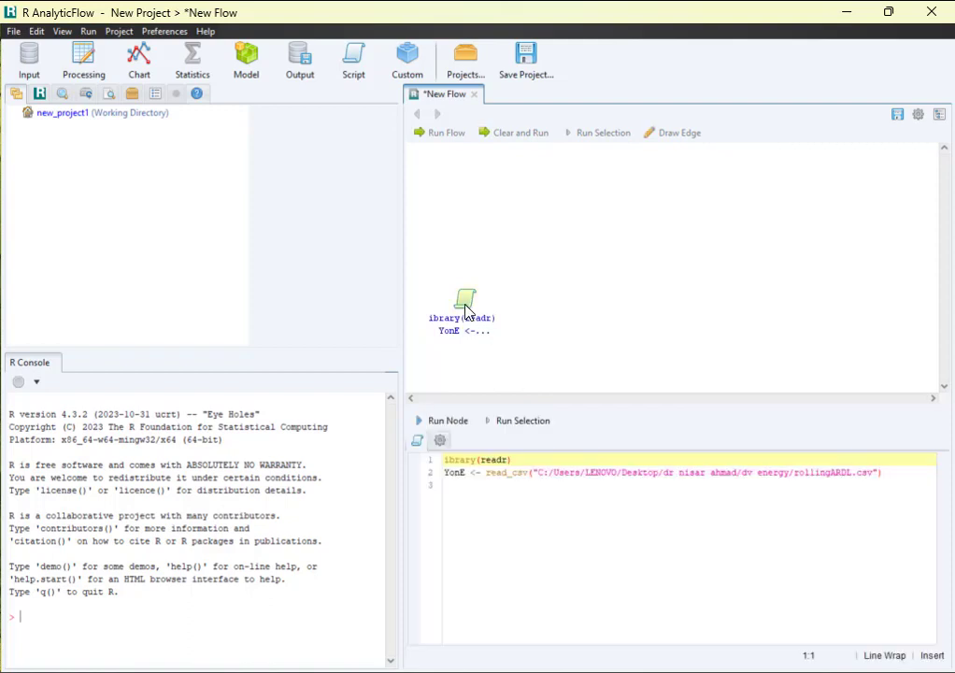
pyautogui.moveTo(471, 307); pyautogui.dragTo(456, 264)
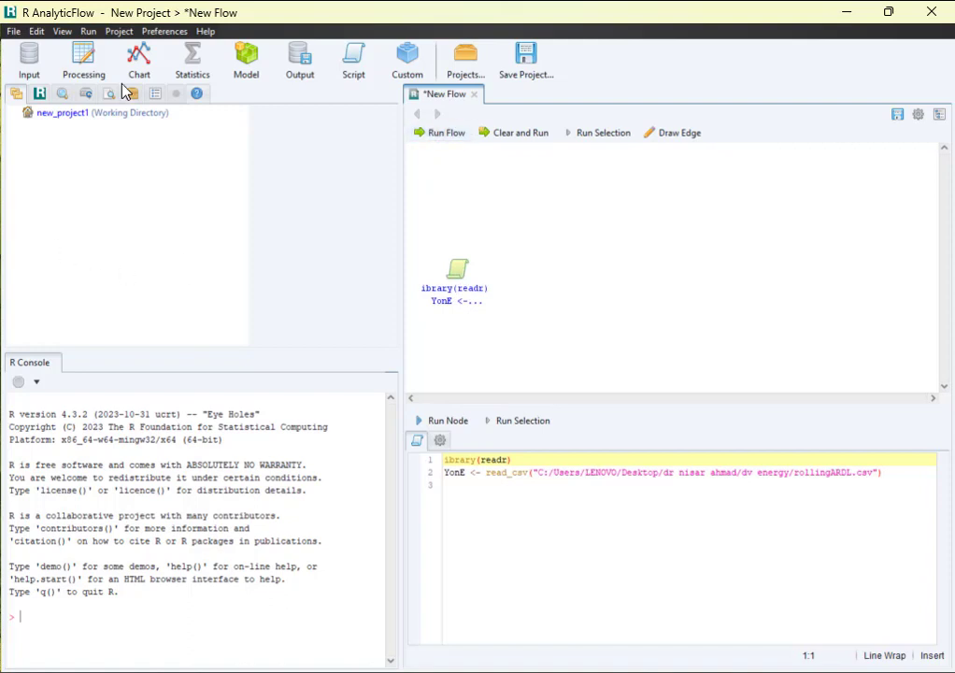
# Step: Try to run the flow up to the script node
pyautogui.click(517, 377)
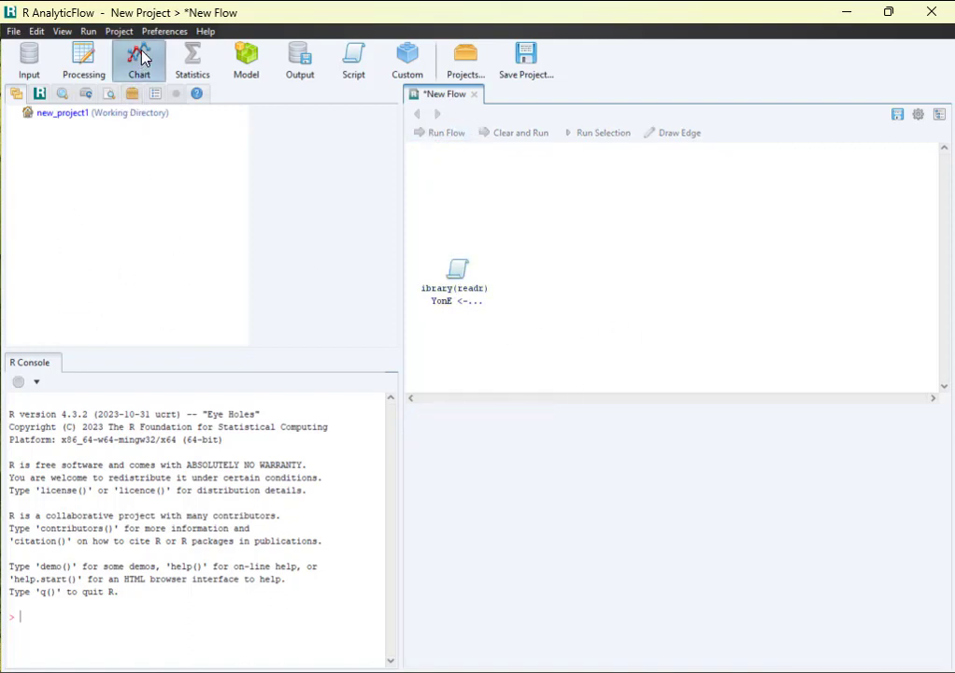
pyautogui.rightClick(549, 224)
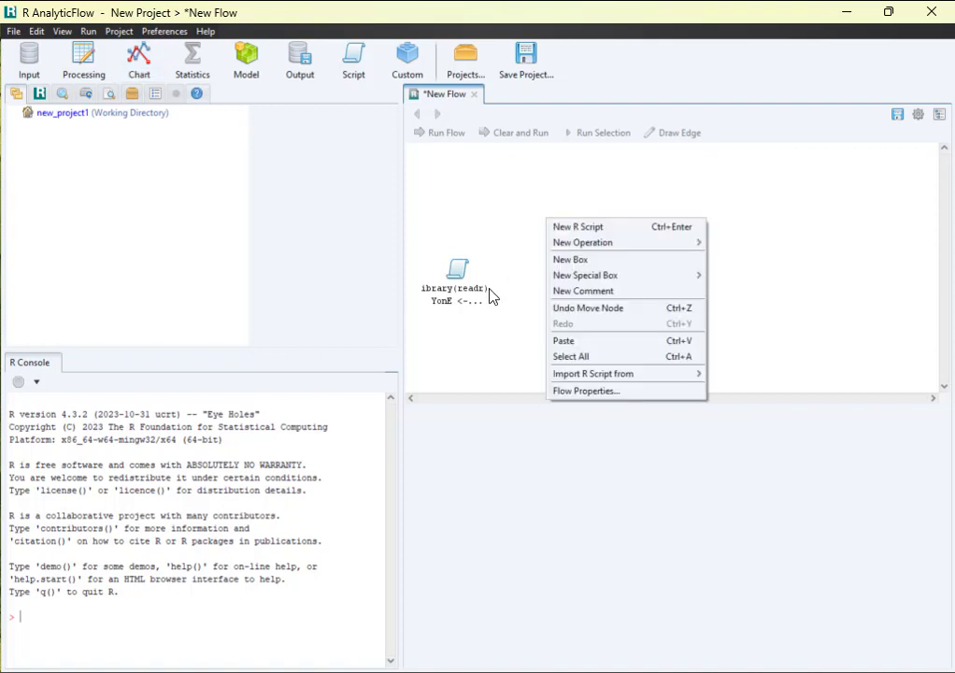
pyautogui.click(464, 273)
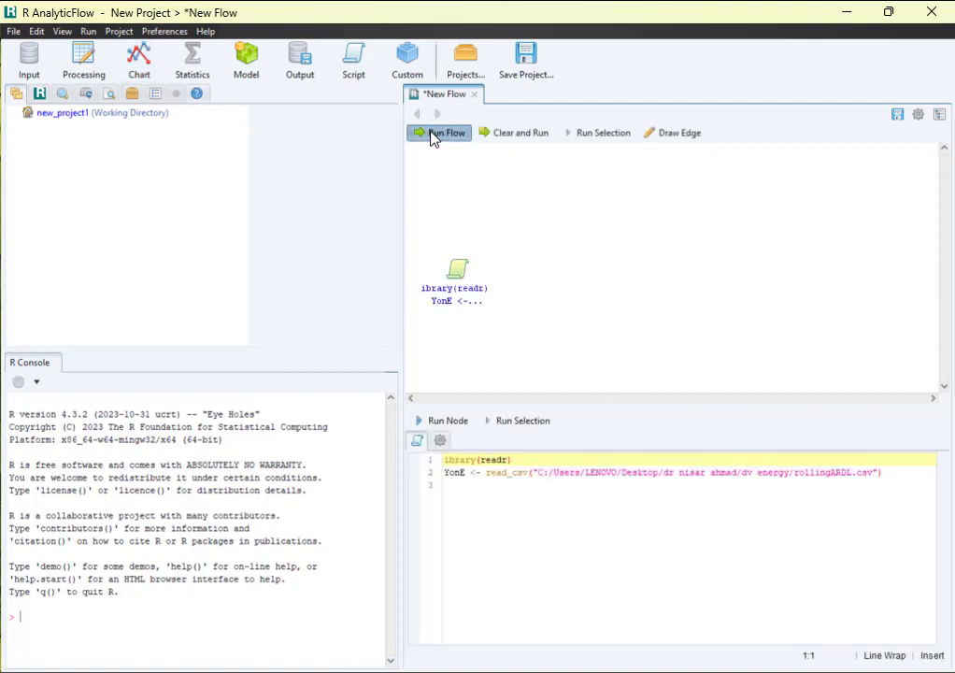
pyautogui.click(440, 132)
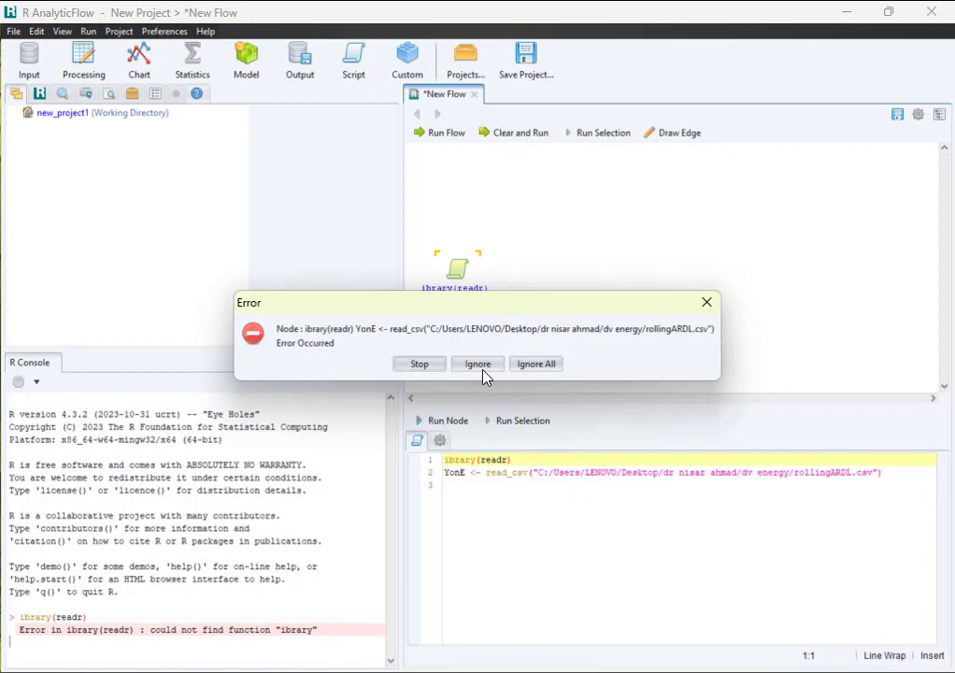
pyautogui.click(706, 302)
# Step: Correct the script's first line to library(readr) and run the flow to load the YonE data
pyautogui.click(479, 483)
pyautogui.click(447, 460)
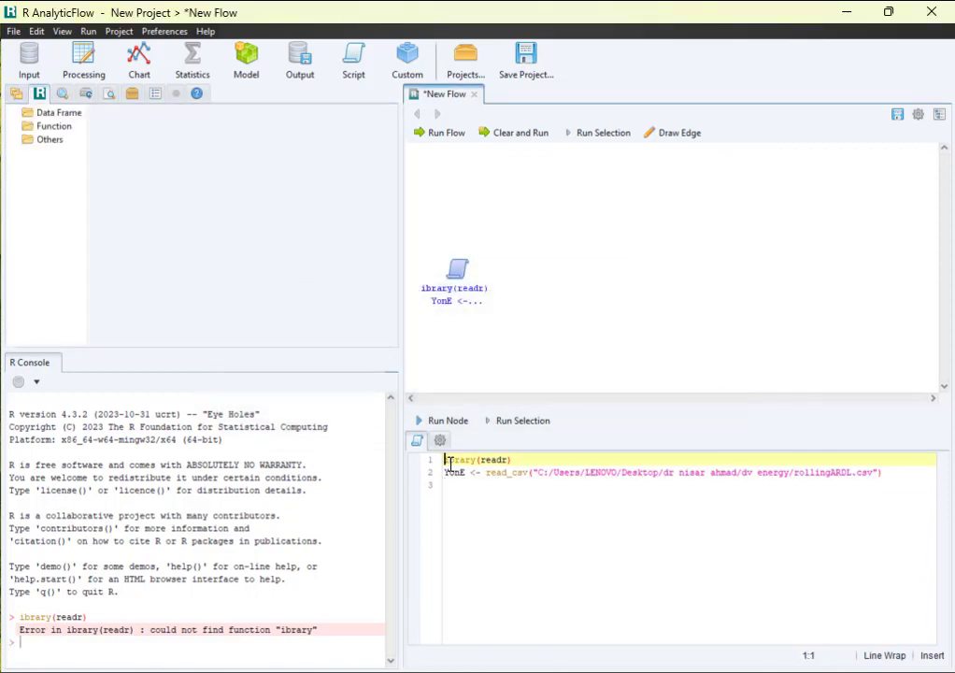
pyautogui.write('l')
pyautogui.click(450, 472)
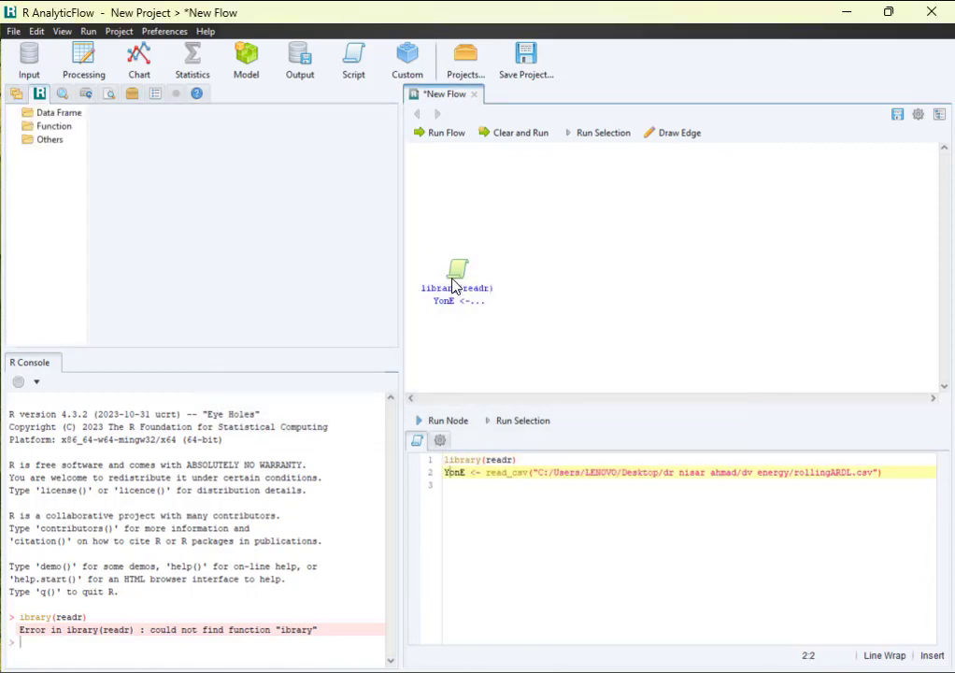
pyautogui.click(447, 137)
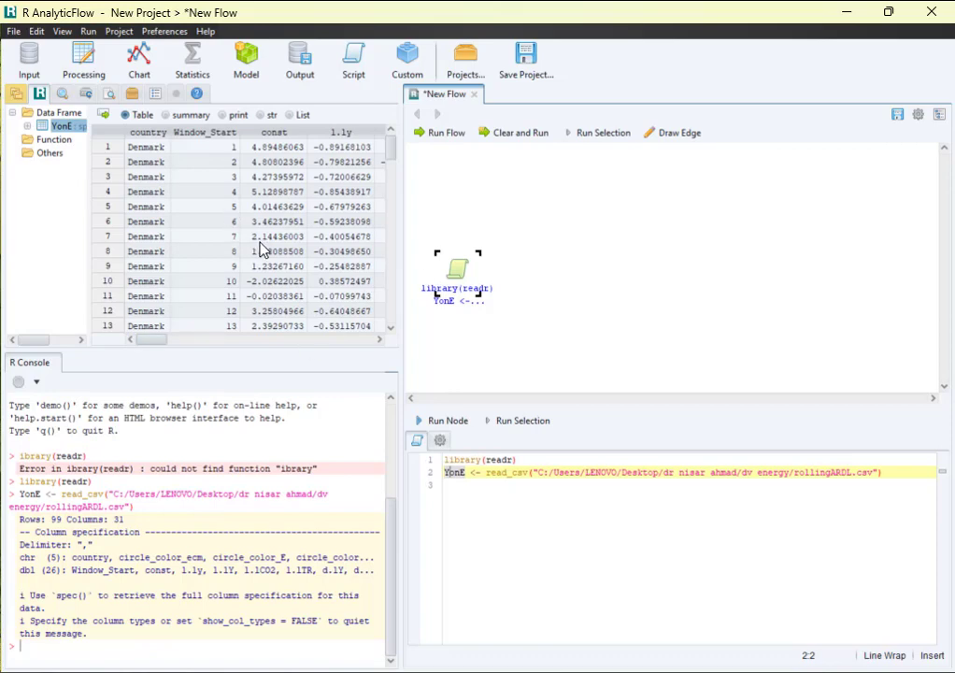
# Step: Add a Histogram chart node to the flow and place it above and to the right of the script node
pyautogui.click(501, 304)
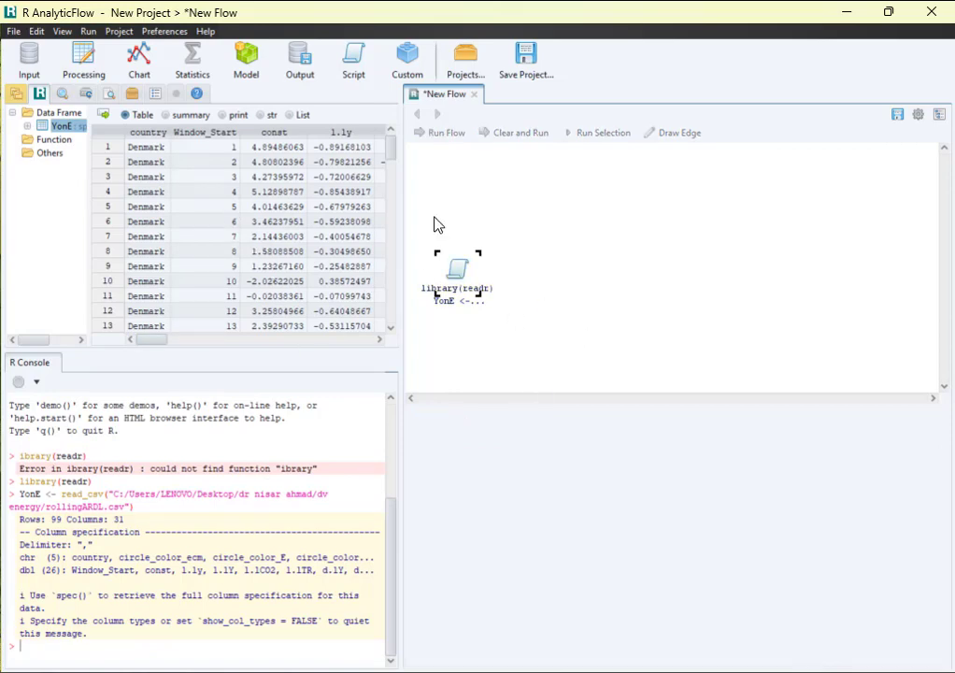
pyautogui.rightClick(509, 214)
pyautogui.moveTo(617, 230)
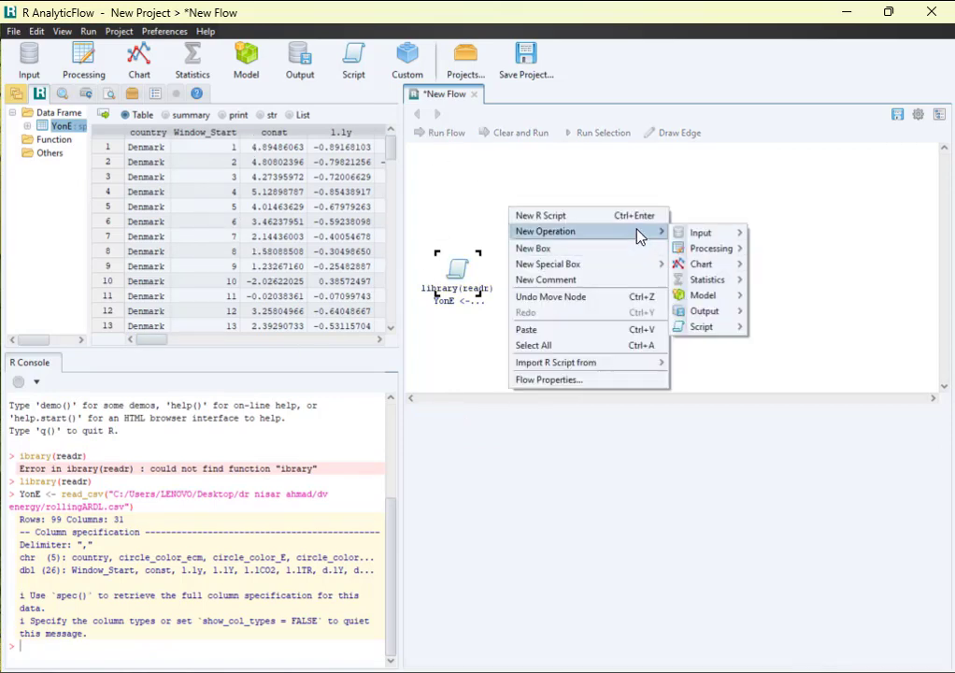
pyautogui.moveTo(701, 263)
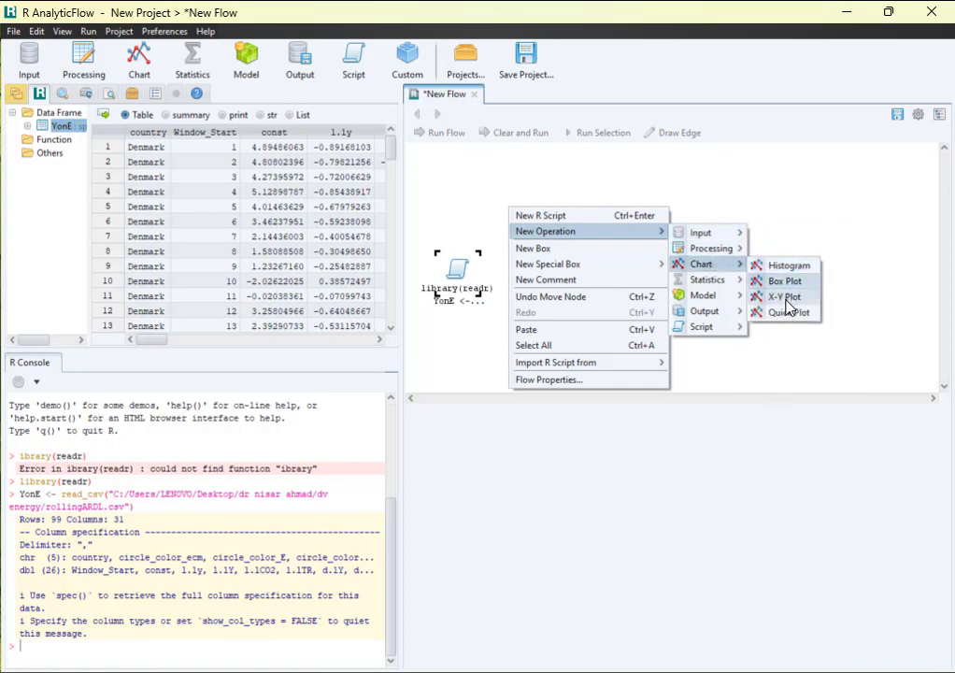
pyautogui.click(797, 265)
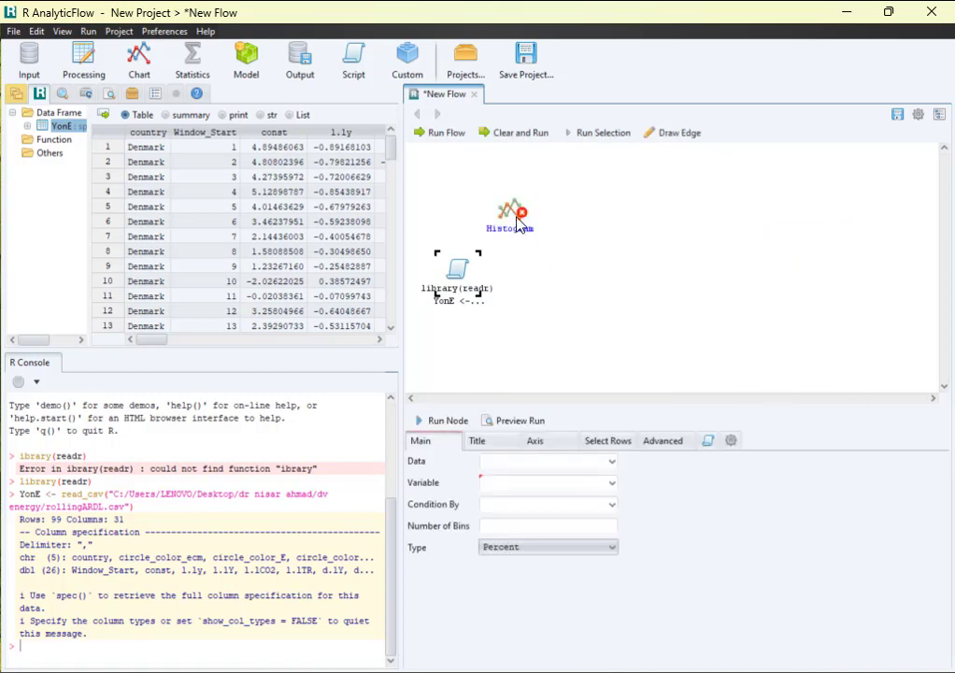
pyautogui.moveTo(508, 217); pyautogui.dragTo(560, 234)
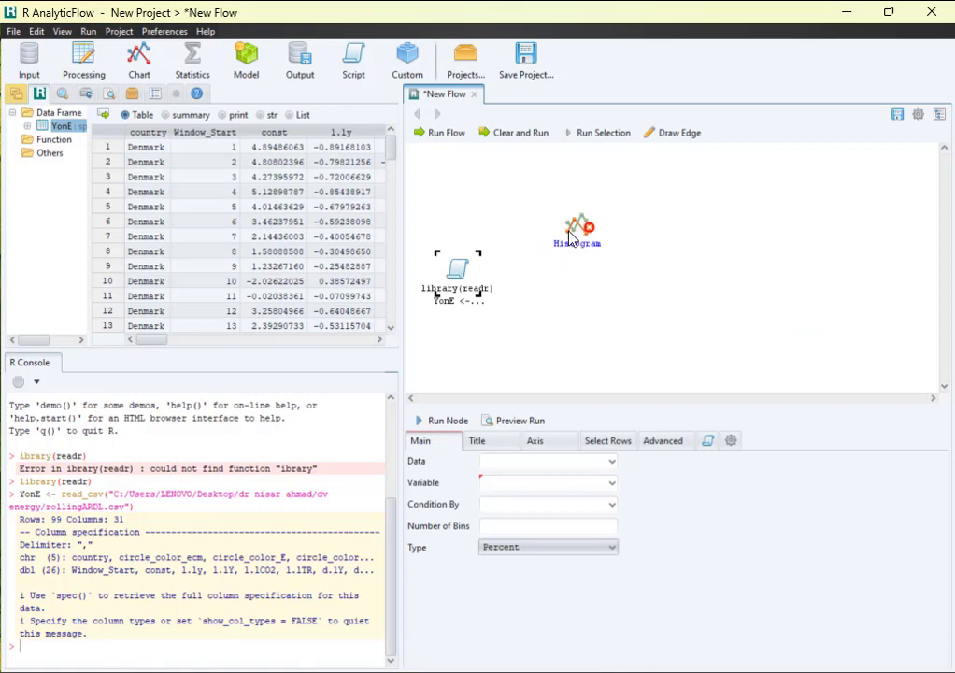
# Step: Draw an edge from the script node to the Histogram node
pyautogui.click(675, 134)
pyautogui.click(649, 289)
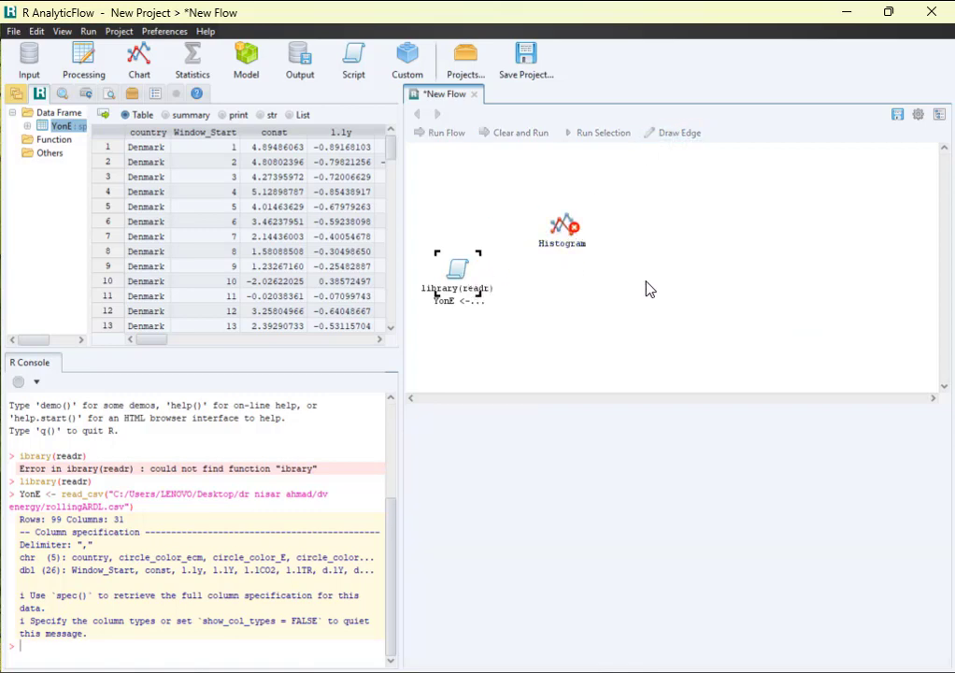
pyautogui.click(457, 271)
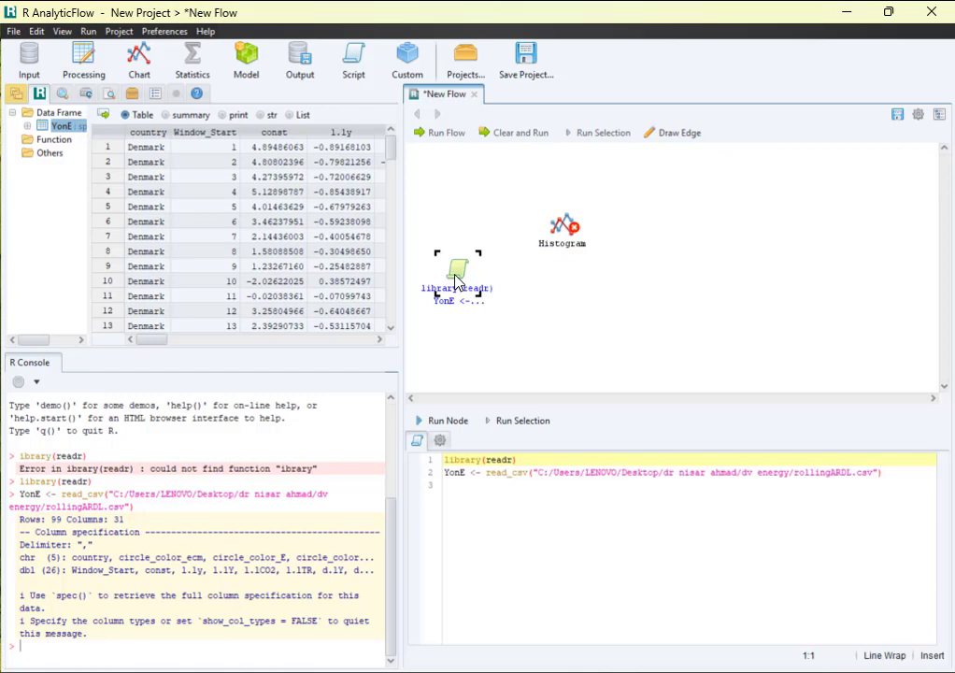
pyautogui.click(676, 134)
pyautogui.click(570, 225)
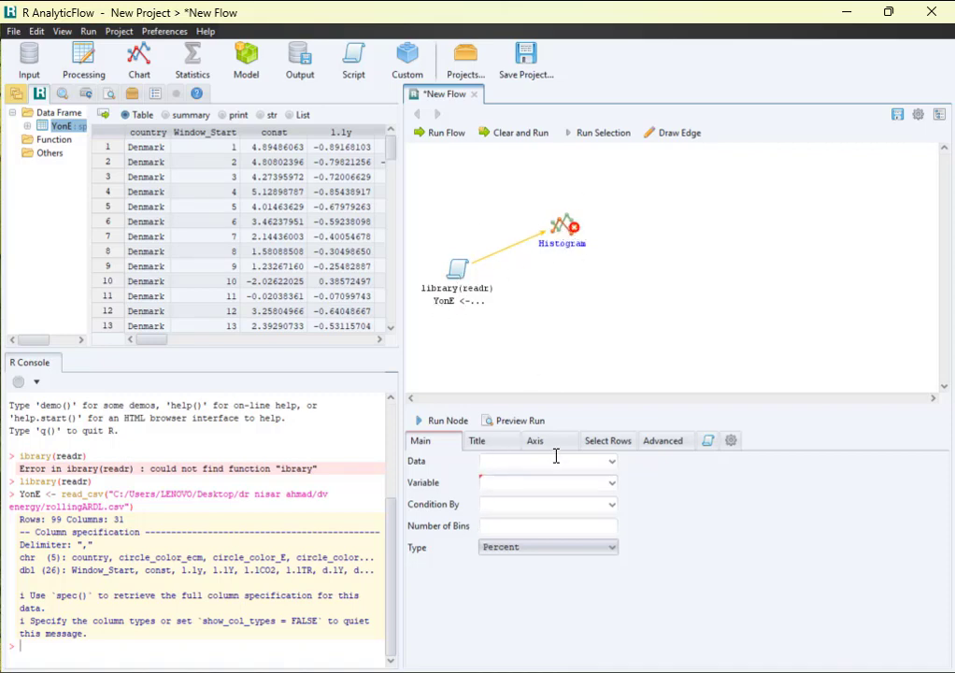
# Step: Set the histogram's data to YonE and its variable to fp
pyautogui.click(613, 463)
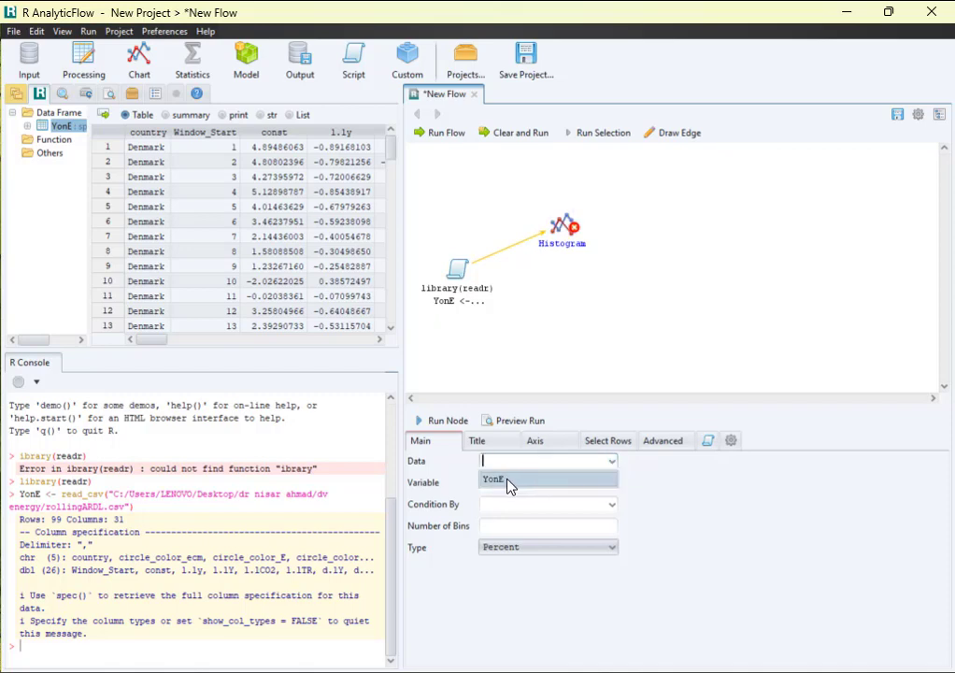
pyautogui.click(508, 483)
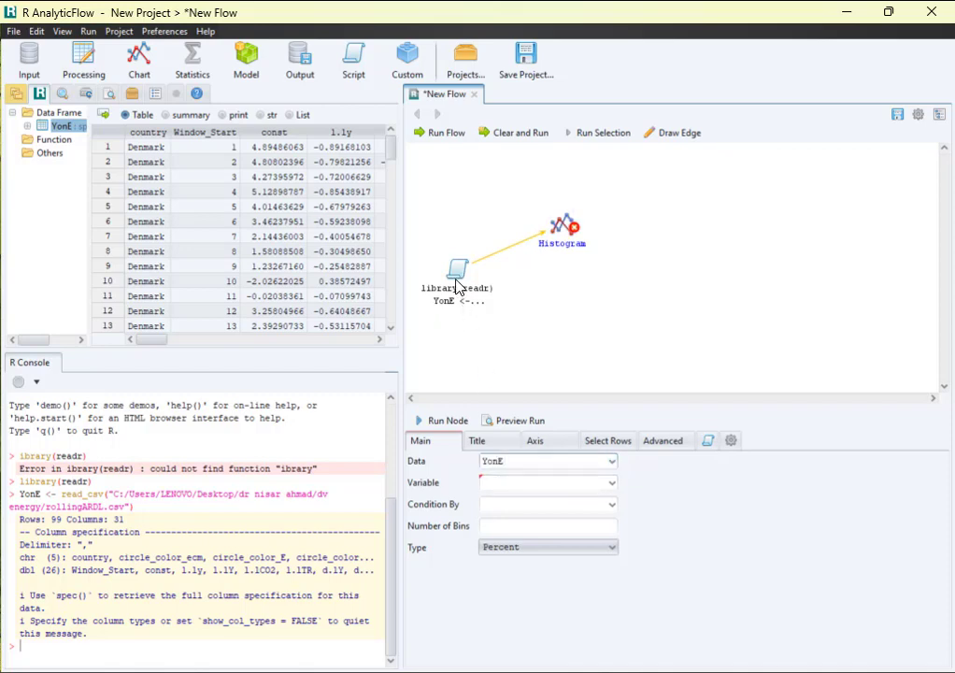
pyautogui.click(612, 482)
pyautogui.scroll(-5, 546, 576)
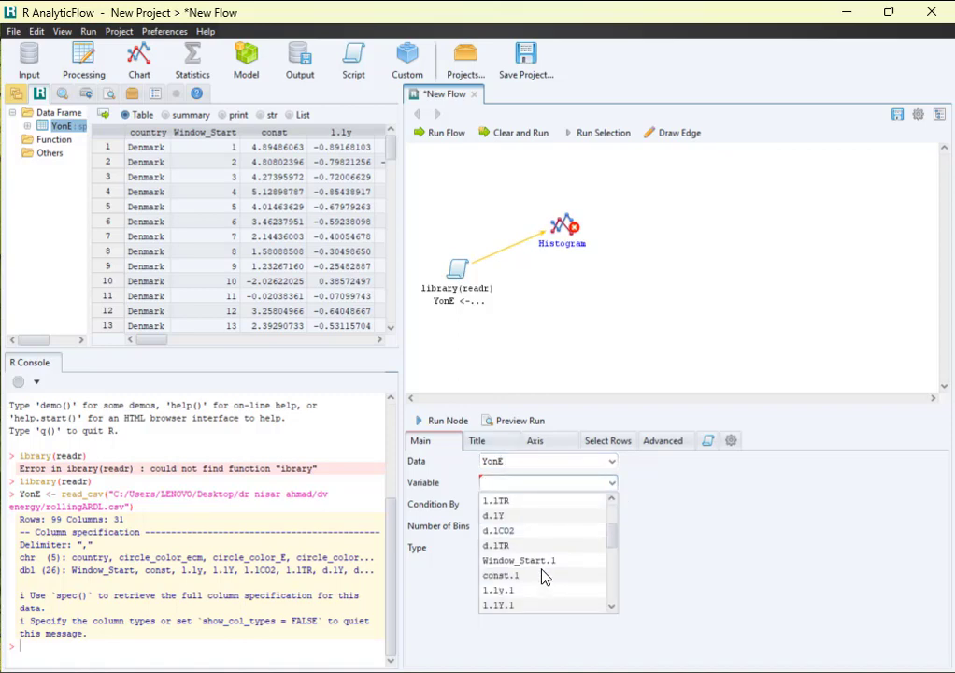
pyautogui.scroll(-3, 546, 580)
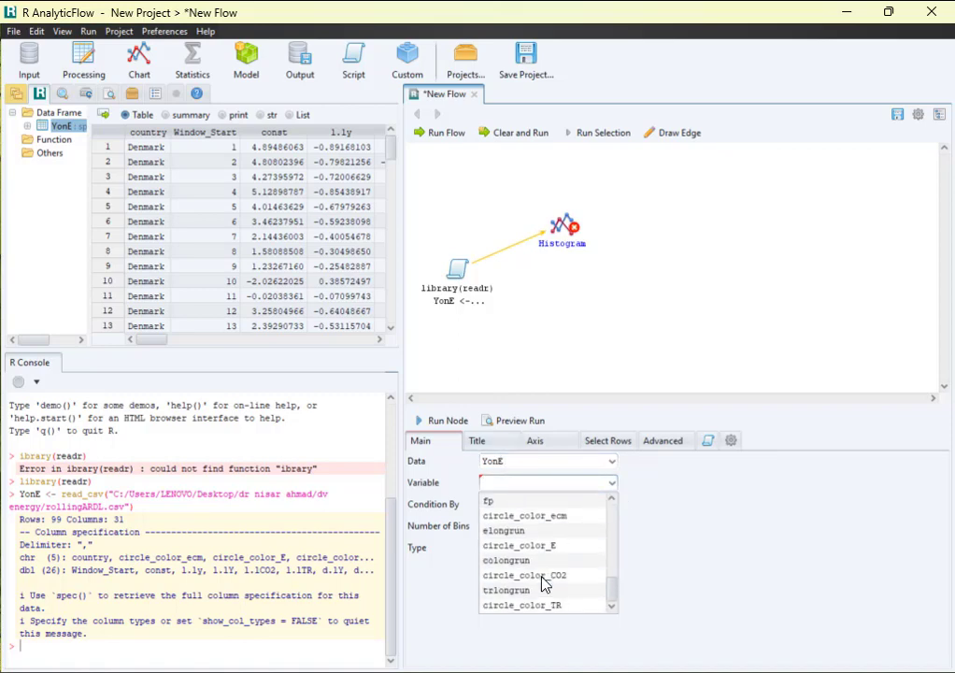
pyautogui.click(520, 501)
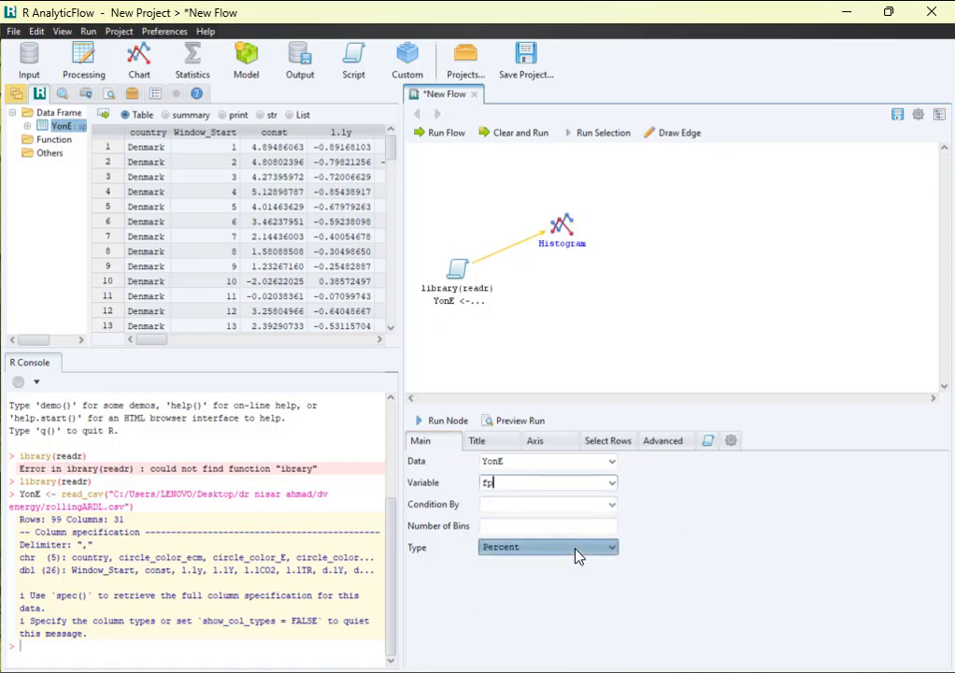
# Step: Examine the histogram's available type choices and its title settings
pyautogui.click(598, 550)
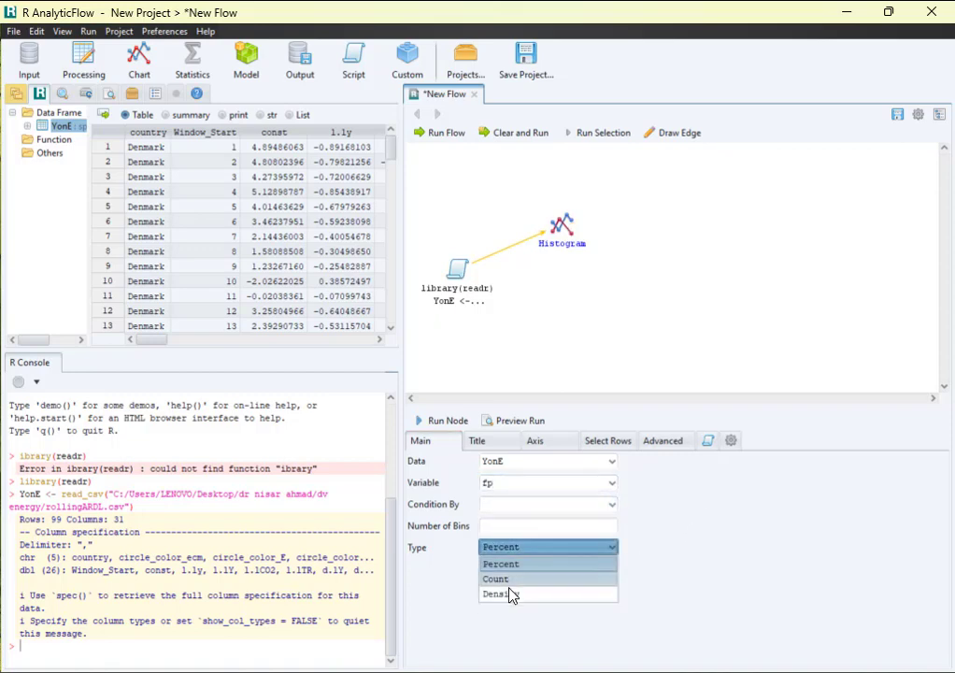
pyautogui.click(644, 536)
pyautogui.click(479, 441)
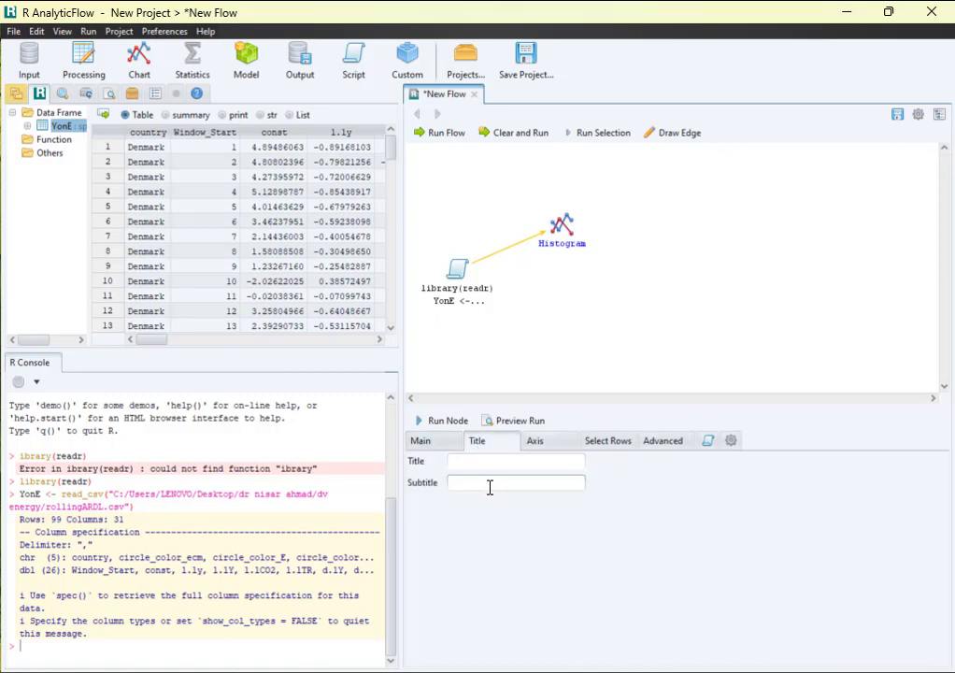
# Step: Set the histogram's title to "Histogram of Bounds Test"
pyautogui.click(475, 460)
pyautogui.write('"Hist"')
pyautogui.write('ogram of ')
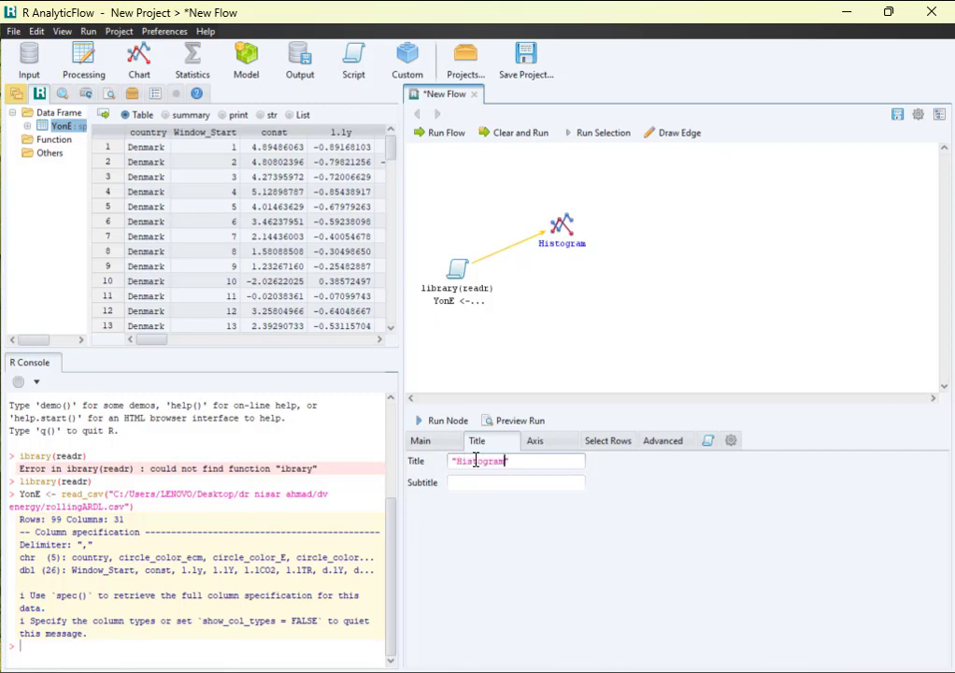
pyautogui.write('Bounds Test')
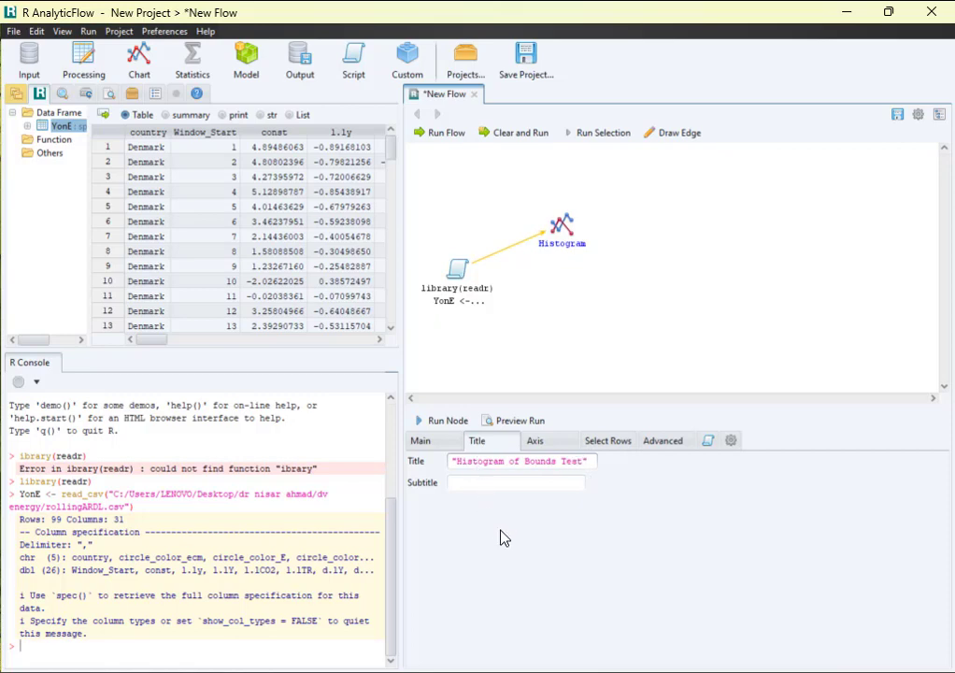
# Step: Check the histogram's axis, row selection and advanced settings without changing them, and run the whole flow
pyautogui.click(528, 443)
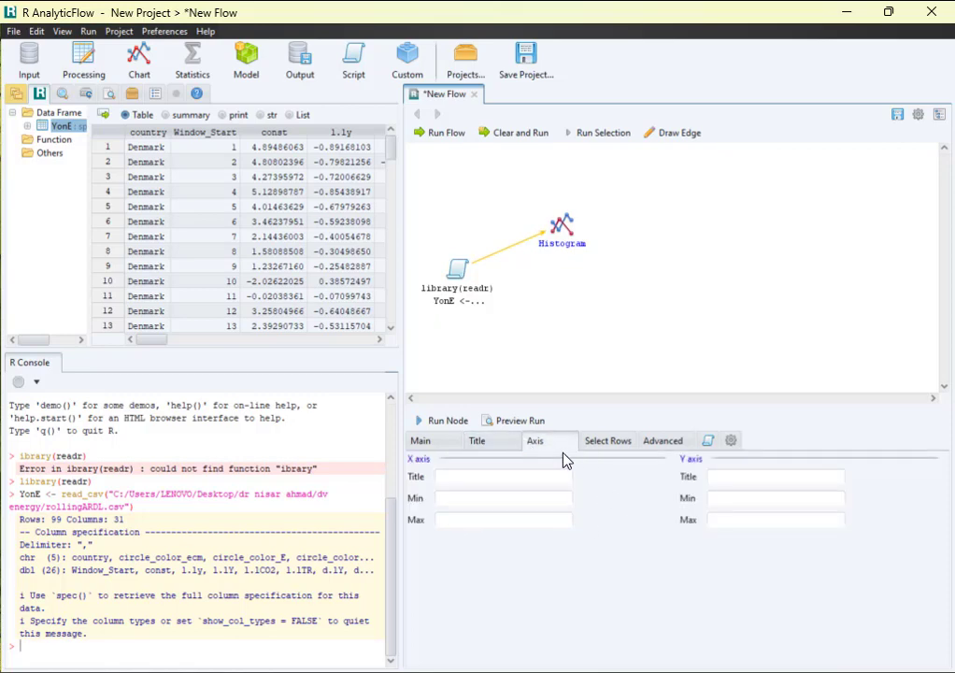
pyautogui.click(610, 445)
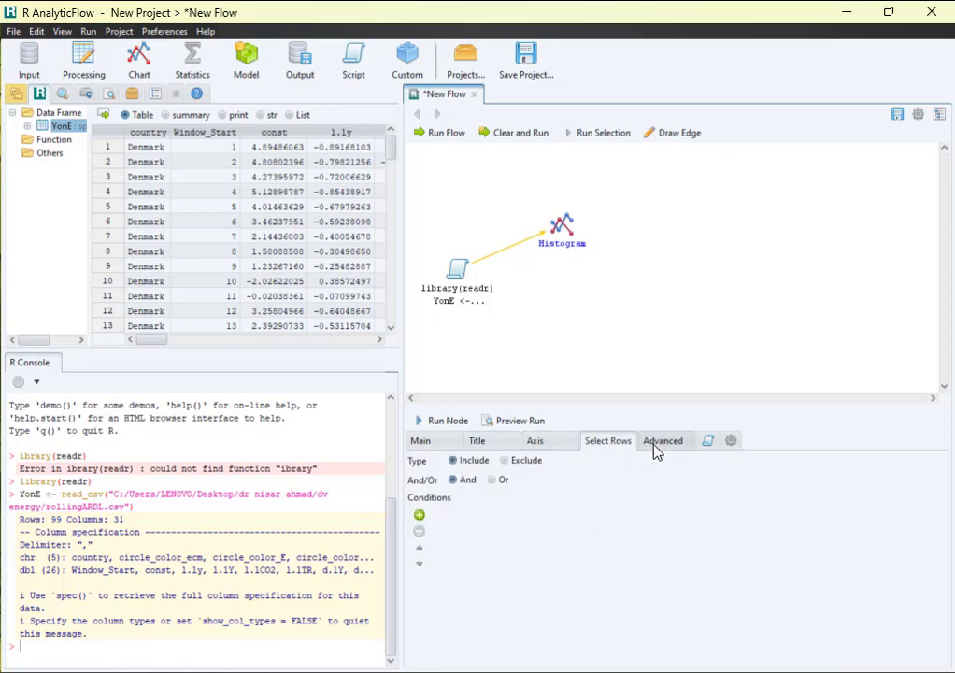
pyautogui.click(657, 445)
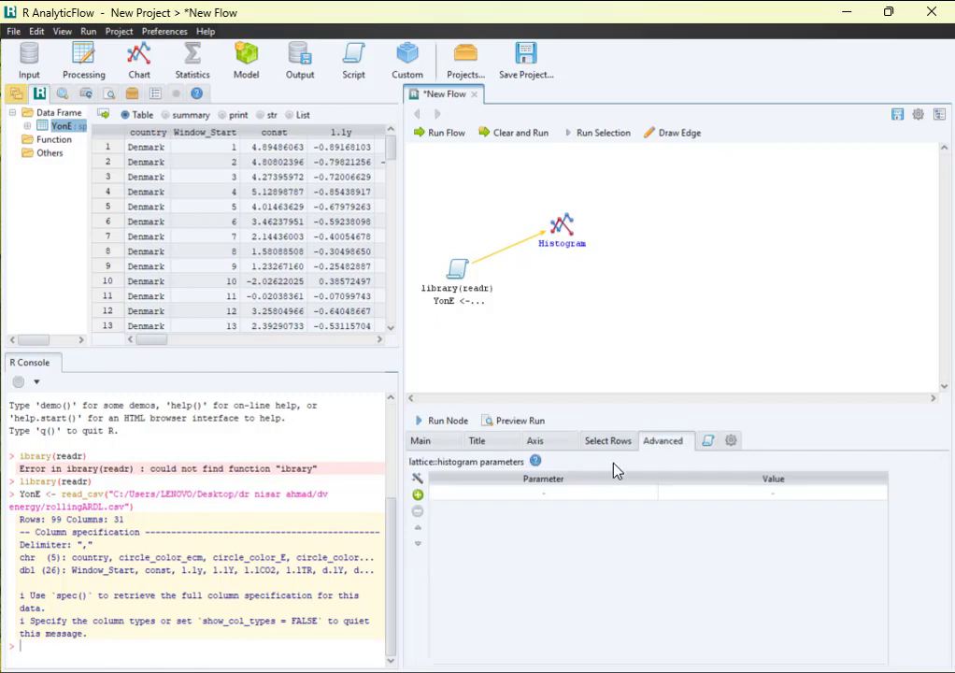
pyautogui.click(553, 302)
pyautogui.click(563, 226)
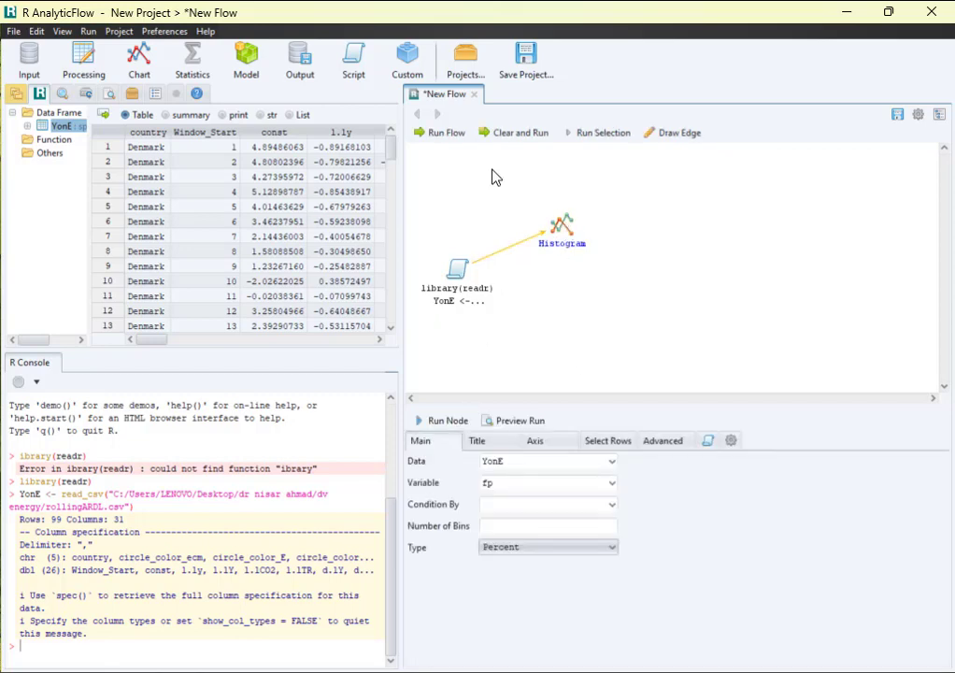
pyautogui.click(434, 133)
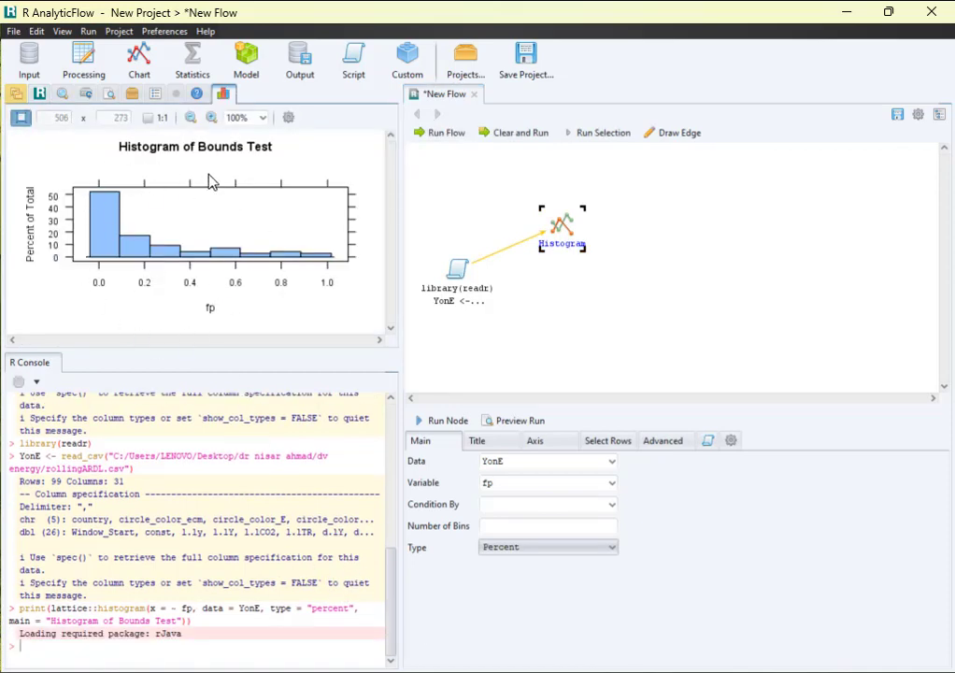
# Step: Look through the help, R objects, search, history, package and working directory views, and return to the histogram plot
pyautogui.click(197, 95)
pyautogui.click(40, 95)
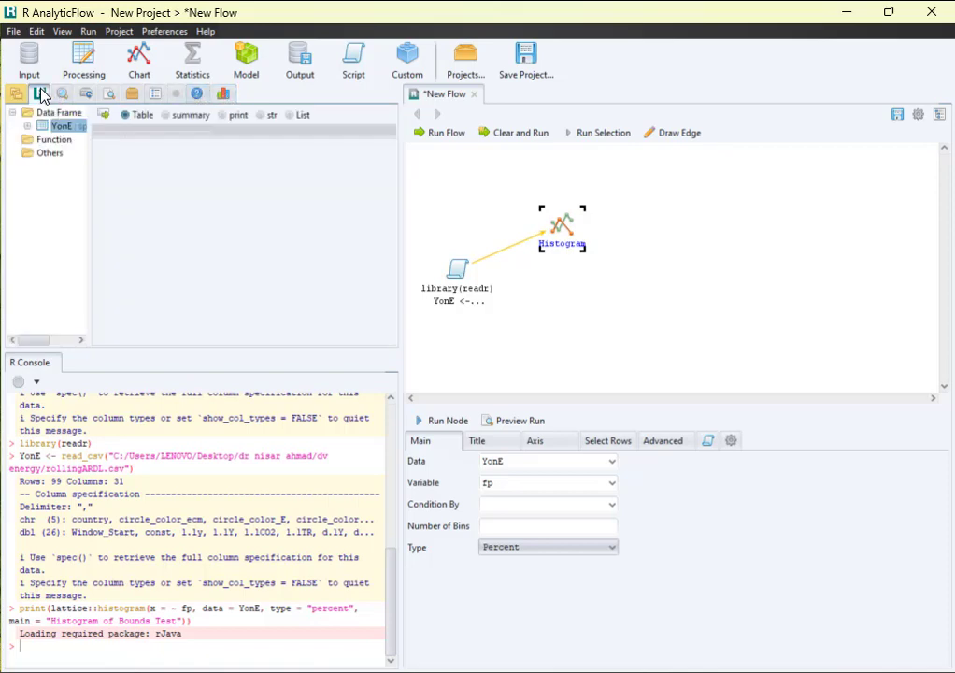
pyautogui.click(61, 95)
pyautogui.click(85, 94)
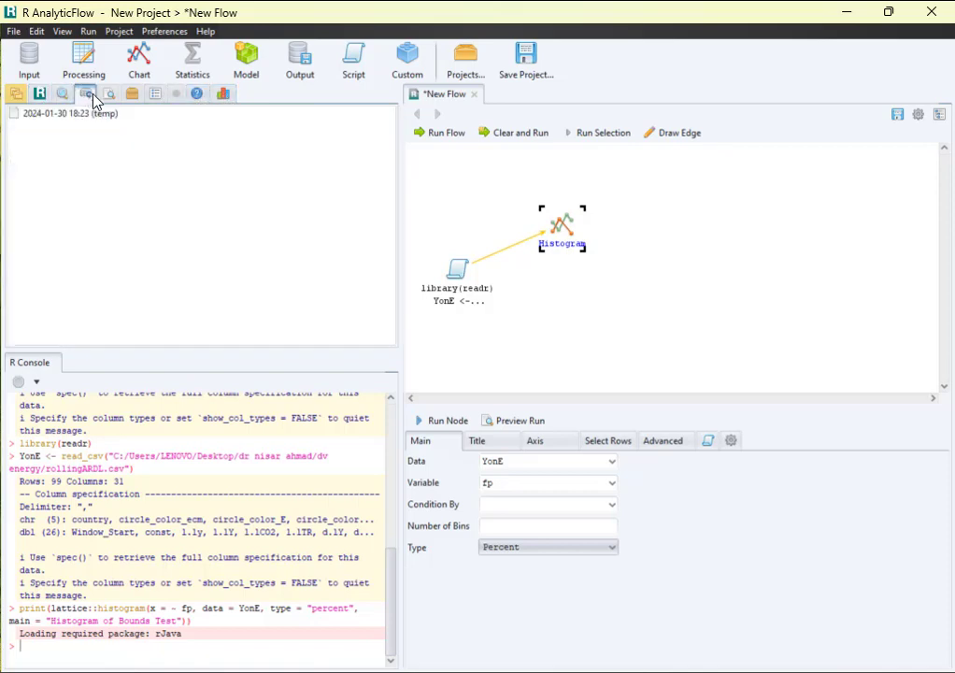
pyautogui.click(110, 94)
pyautogui.click(132, 95)
pyautogui.click(156, 95)
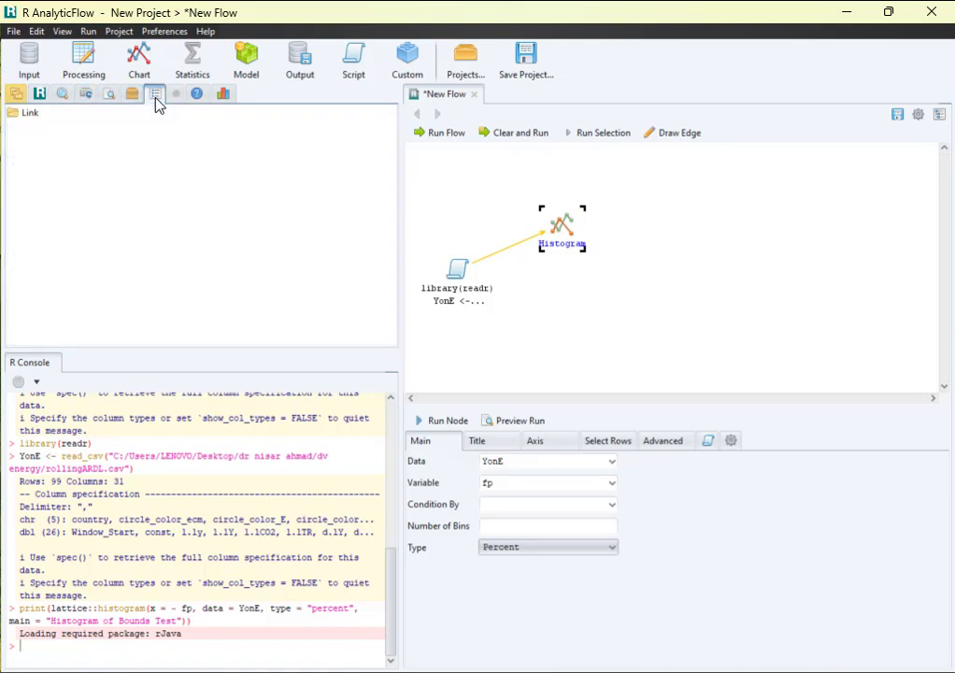
pyautogui.click(175, 94)
pyautogui.click(196, 95)
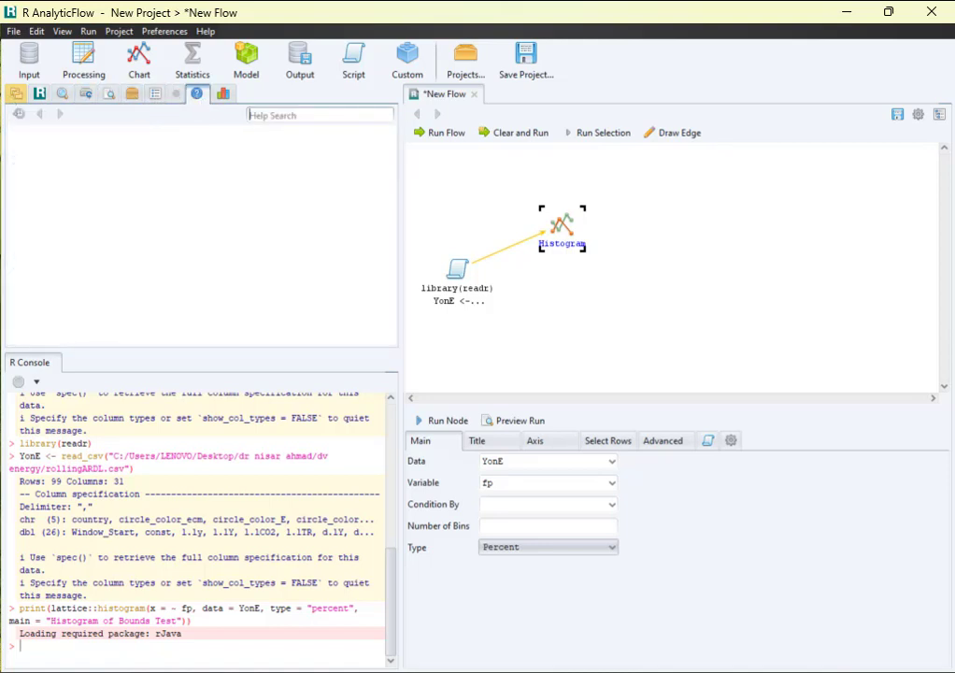
pyautogui.click(17, 95)
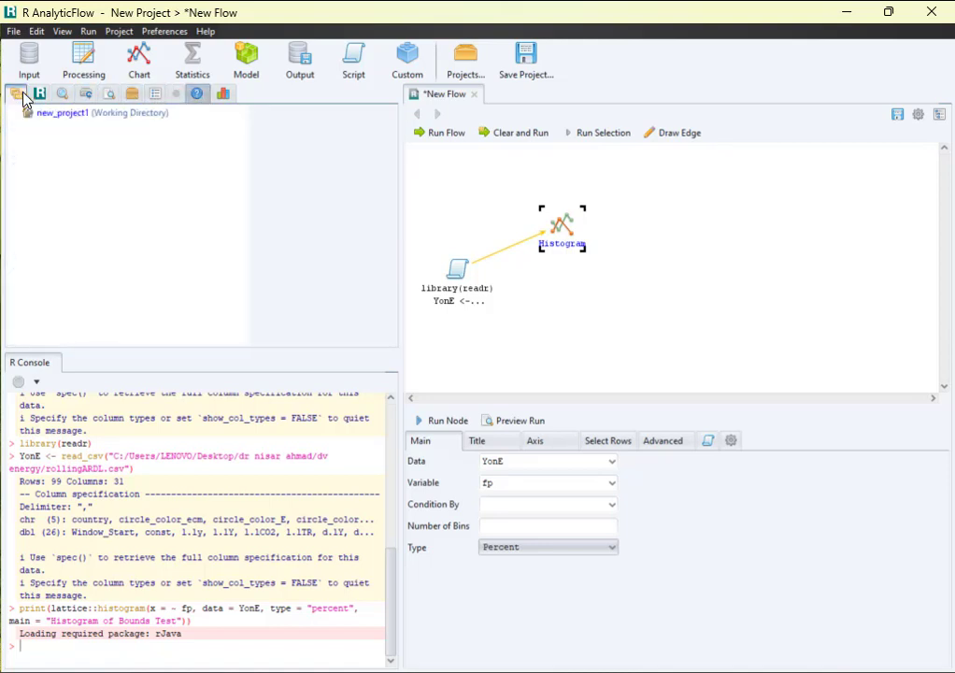
pyautogui.click(223, 95)
# Step: Add a Build Predictive Model node to the flow below the Histogram node
pyautogui.click(622, 371)
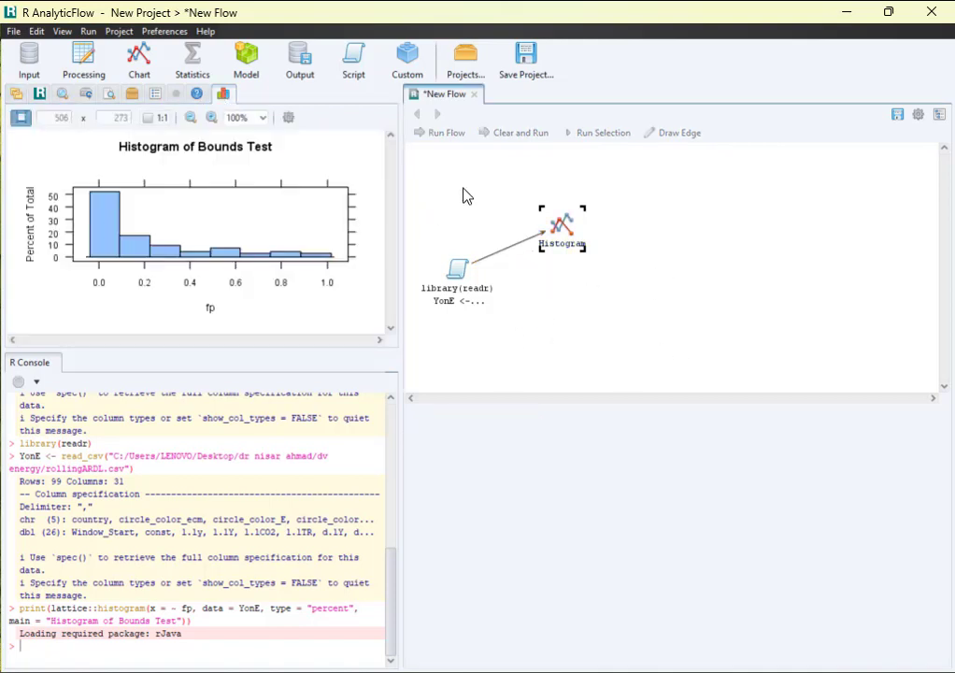
pyautogui.rightClick(583, 340)
pyautogui.moveTo(718, 359)
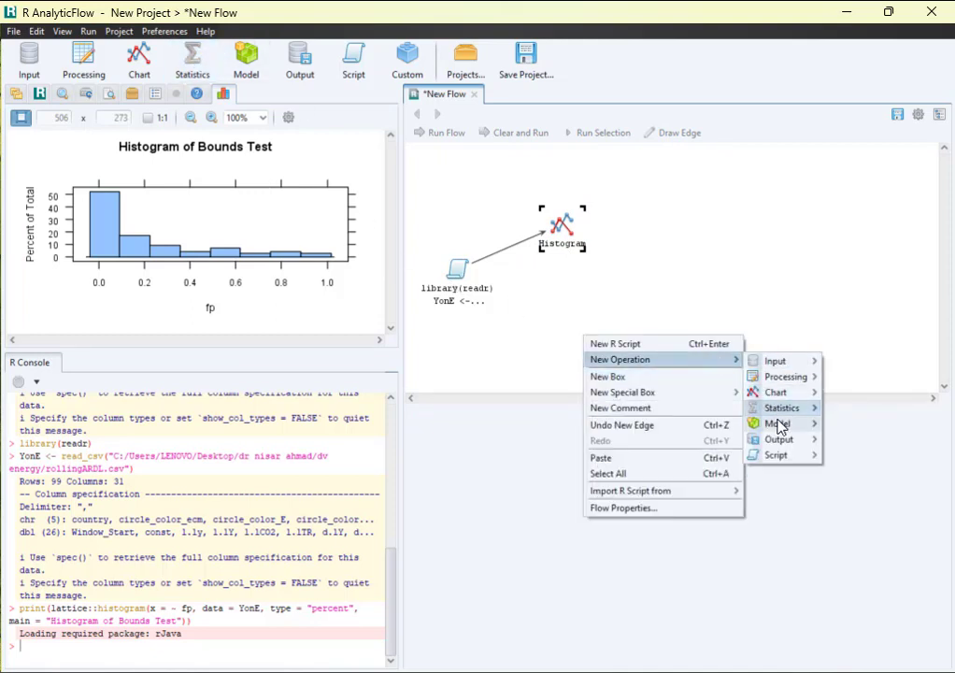
pyautogui.moveTo(779, 428)
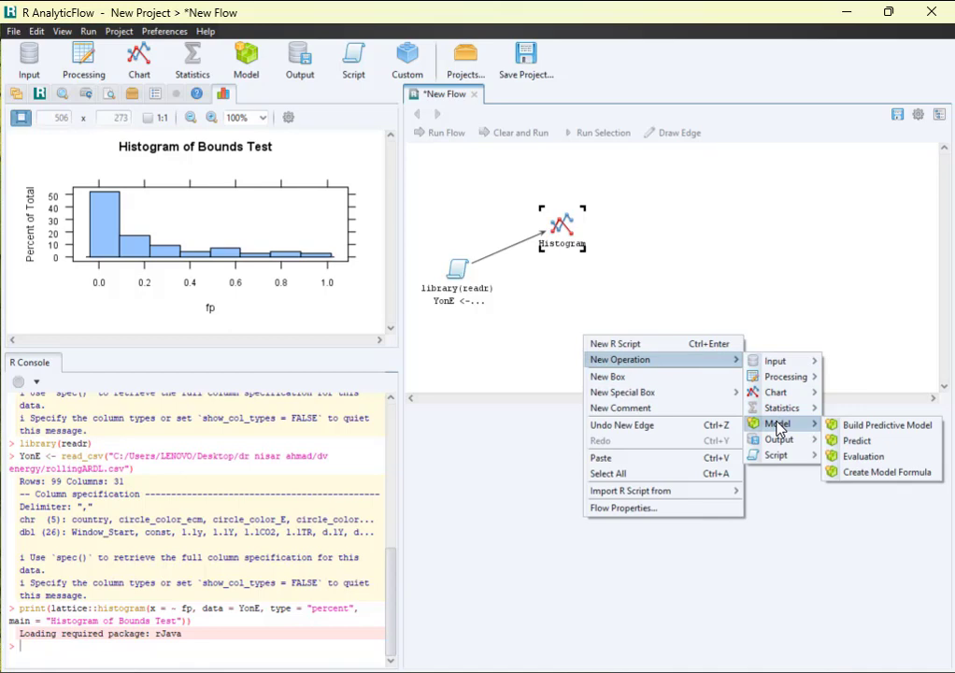
pyautogui.click(883, 427)
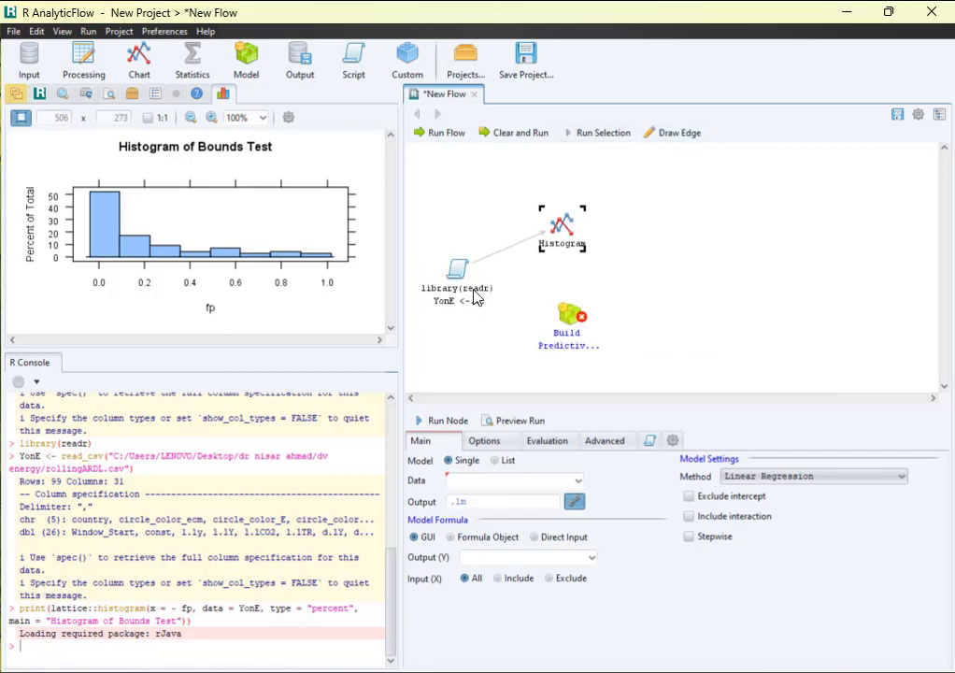
# Step: Draw an edge from the script node to the Build Predictive Model node
pyautogui.click(447, 271)
pyautogui.click(663, 134)
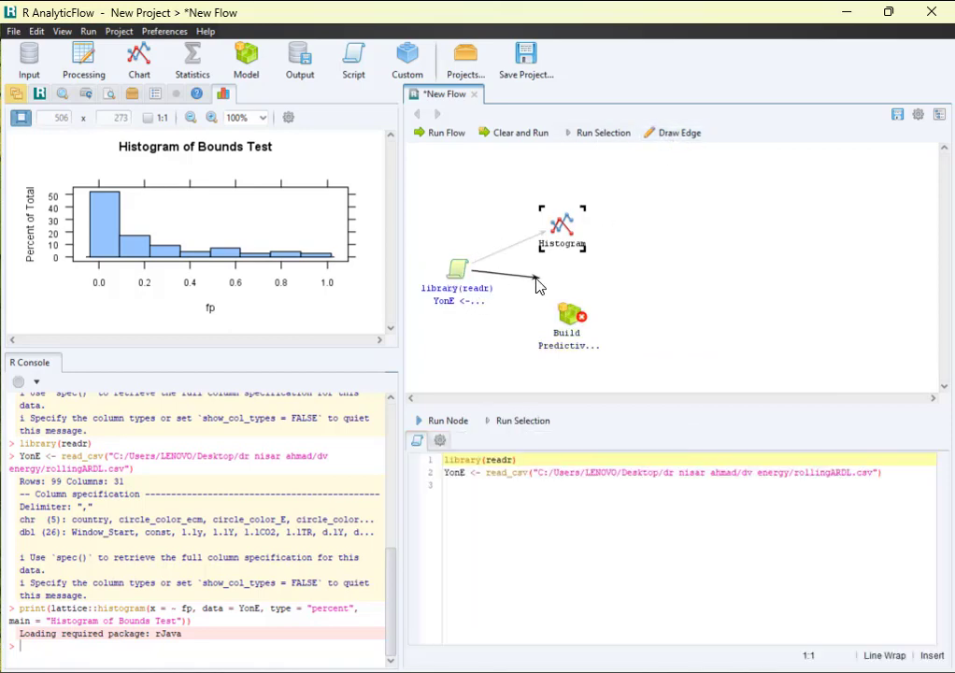
pyautogui.click(569, 313)
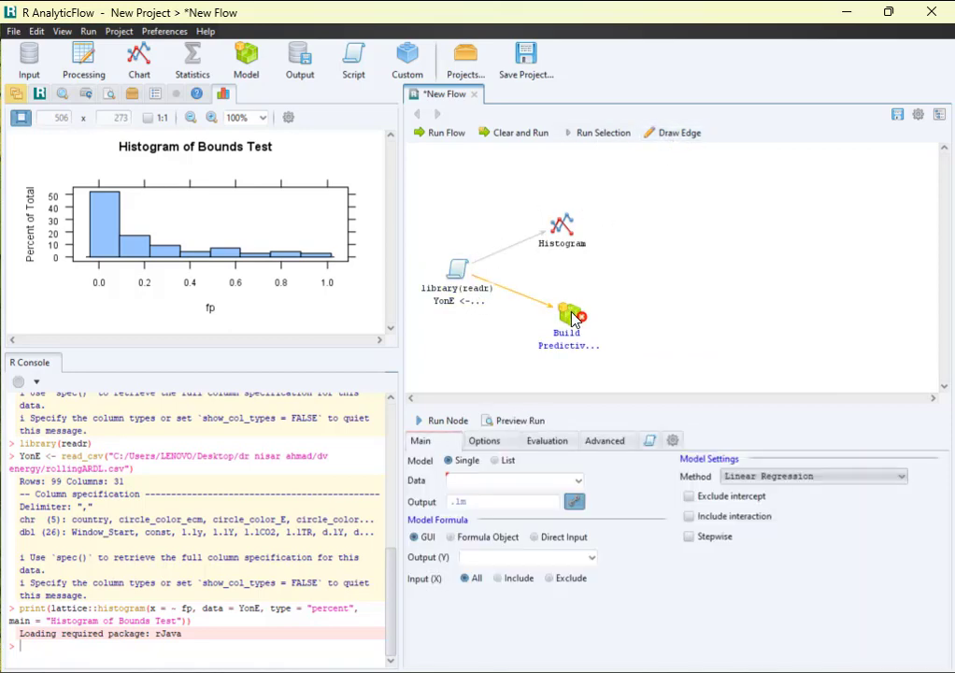
pyautogui.click(459, 269)
pyautogui.click(662, 135)
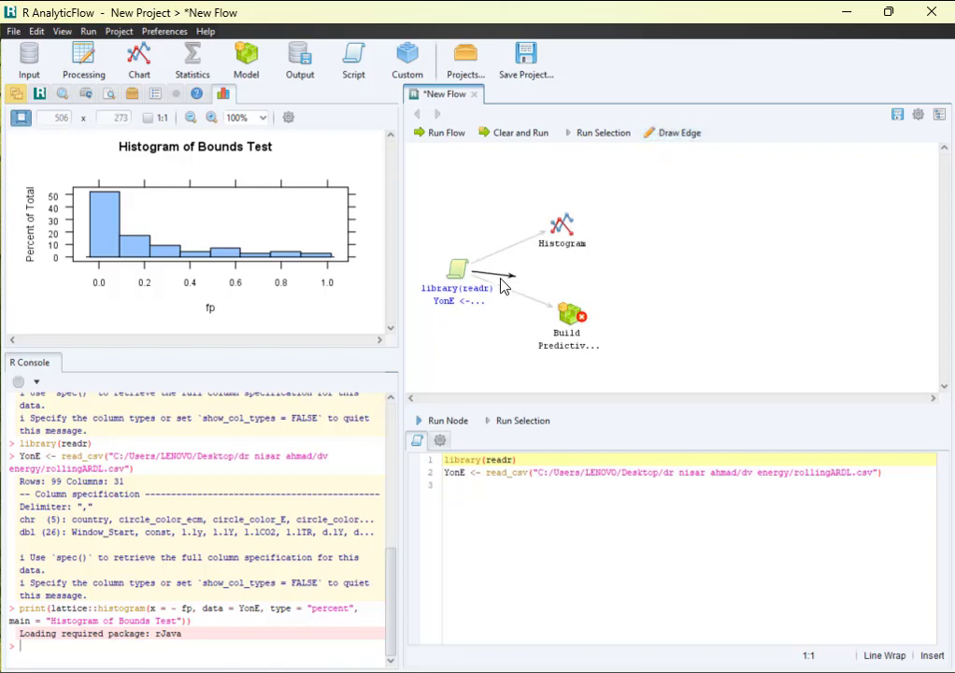
pyautogui.click(551, 253)
# Step: Set the data of the Build Predictive Model node to YonE
pyautogui.click(567, 319)
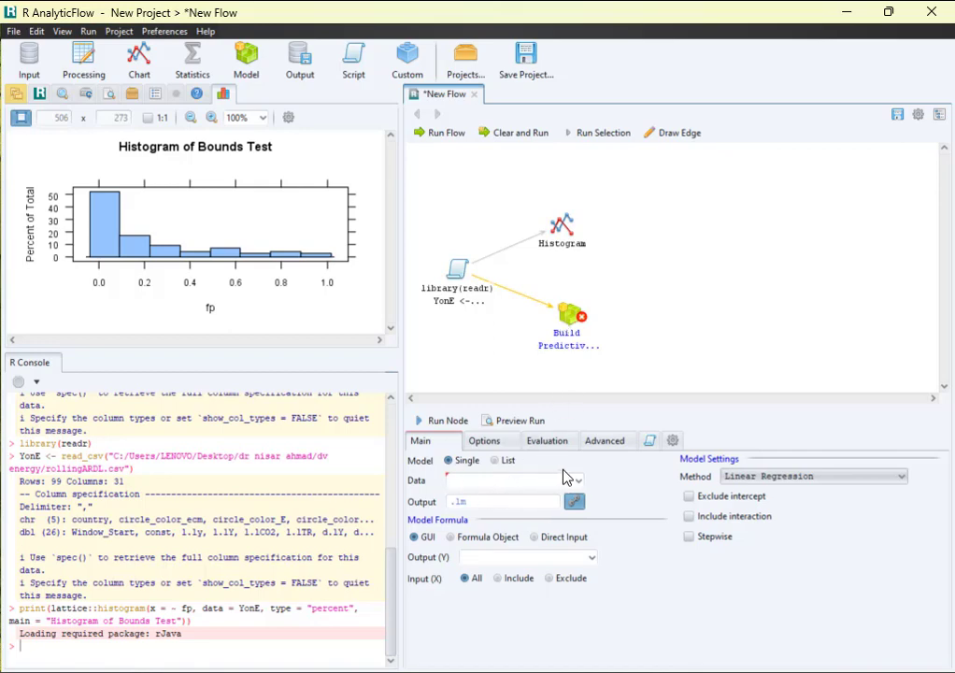
pyautogui.click(576, 479)
pyautogui.click(579, 482)
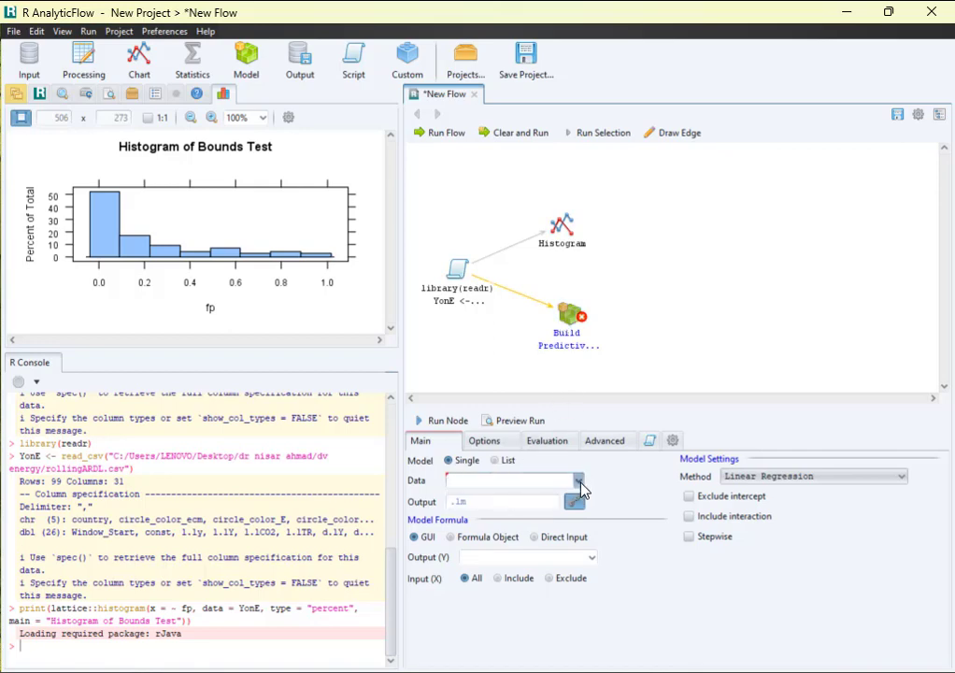
pyautogui.click(579, 481)
pyautogui.click(473, 504)
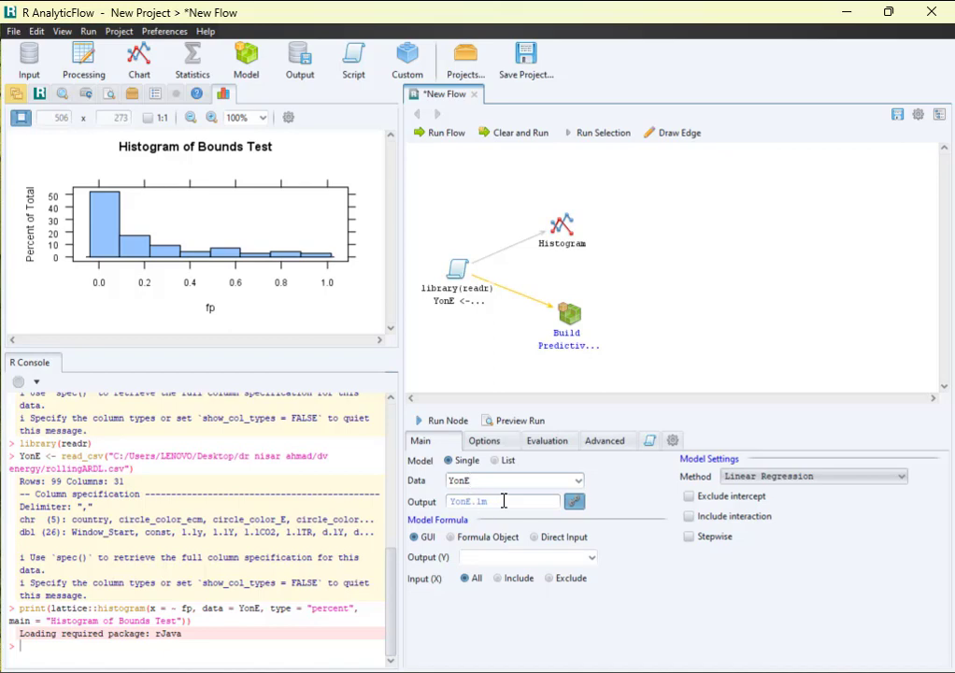
pyautogui.click(502, 501)
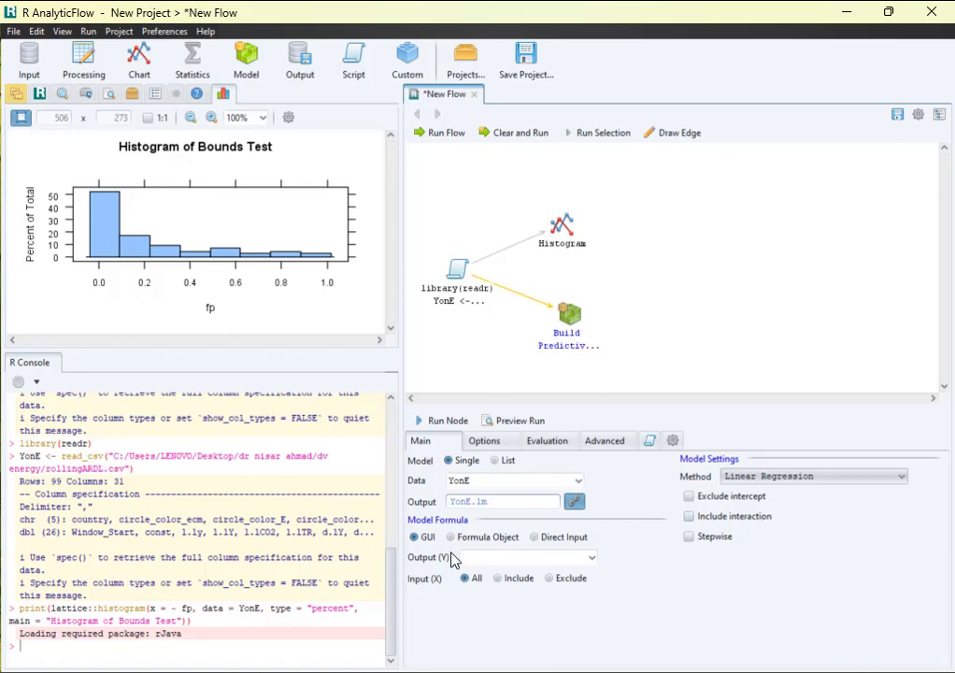
# Step: Define the model formula with elongrun as the output variable and only l.lY included as the input variable
pyautogui.click(592, 558)
pyautogui.scroll(-8, 539, 519)
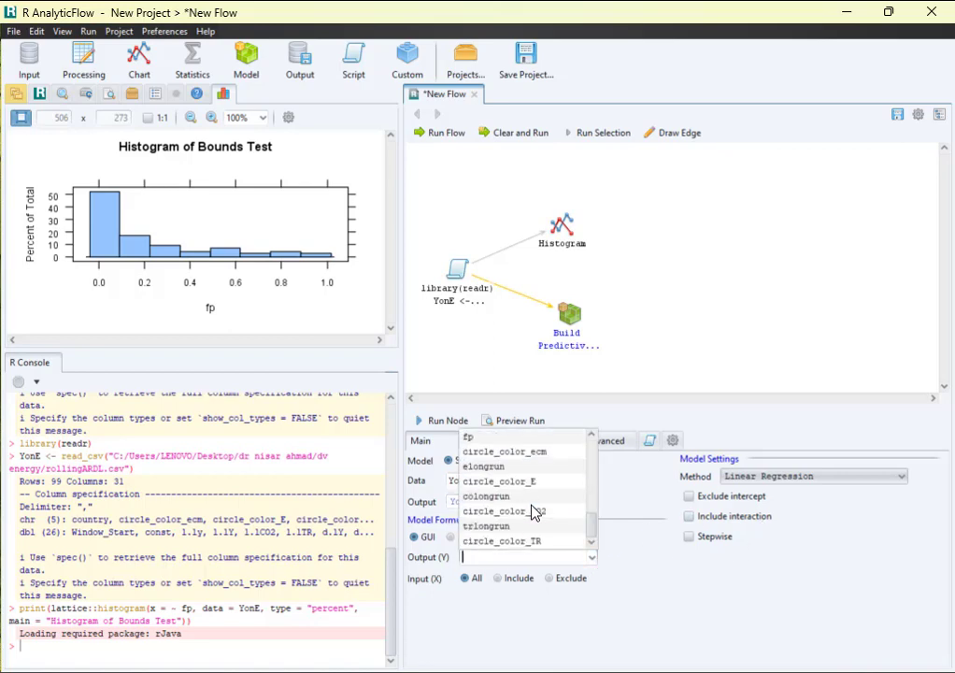
pyautogui.click(474, 467)
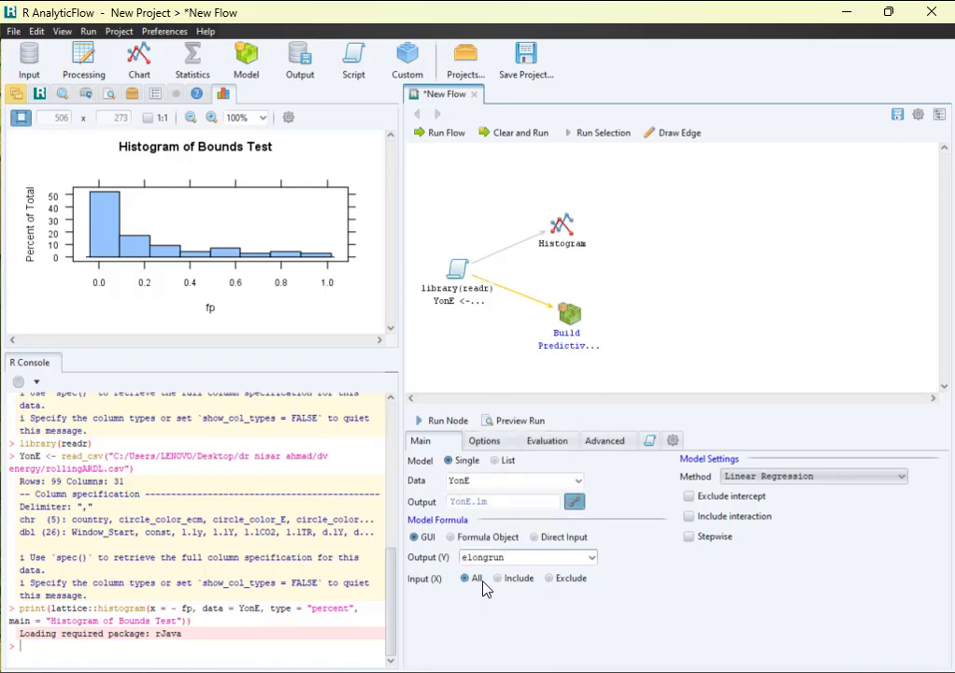
pyautogui.click(506, 578)
pyautogui.click(467, 603)
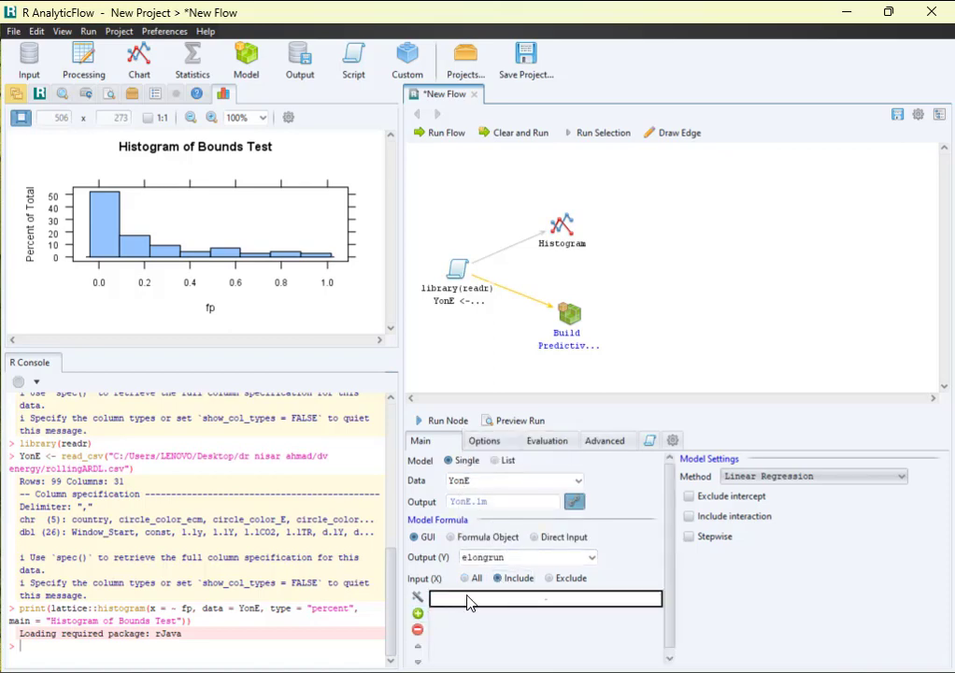
pyautogui.click(549, 608)
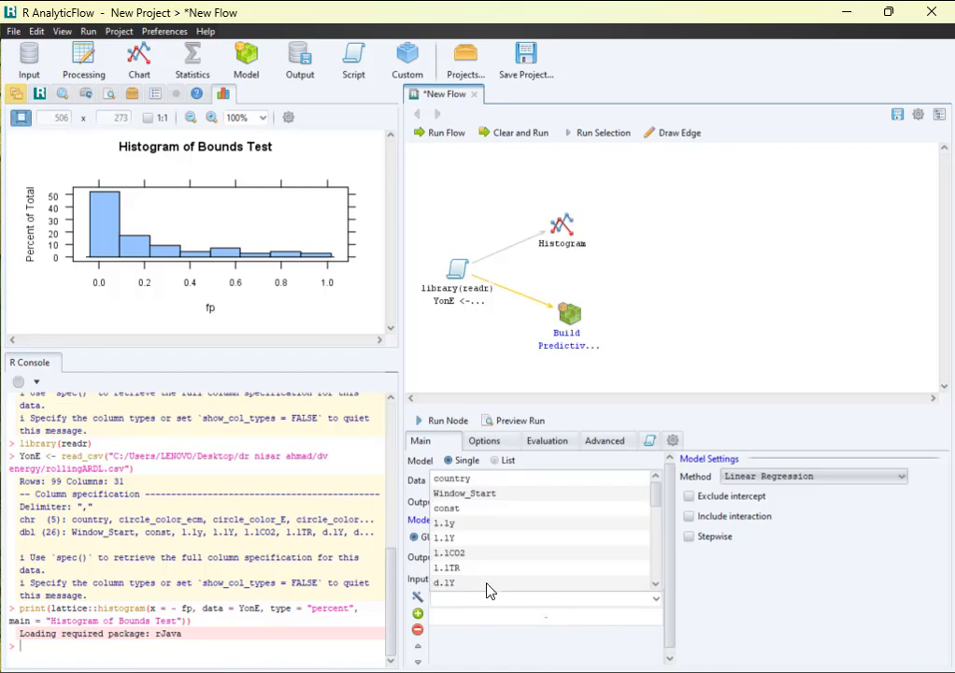
pyautogui.click(455, 539)
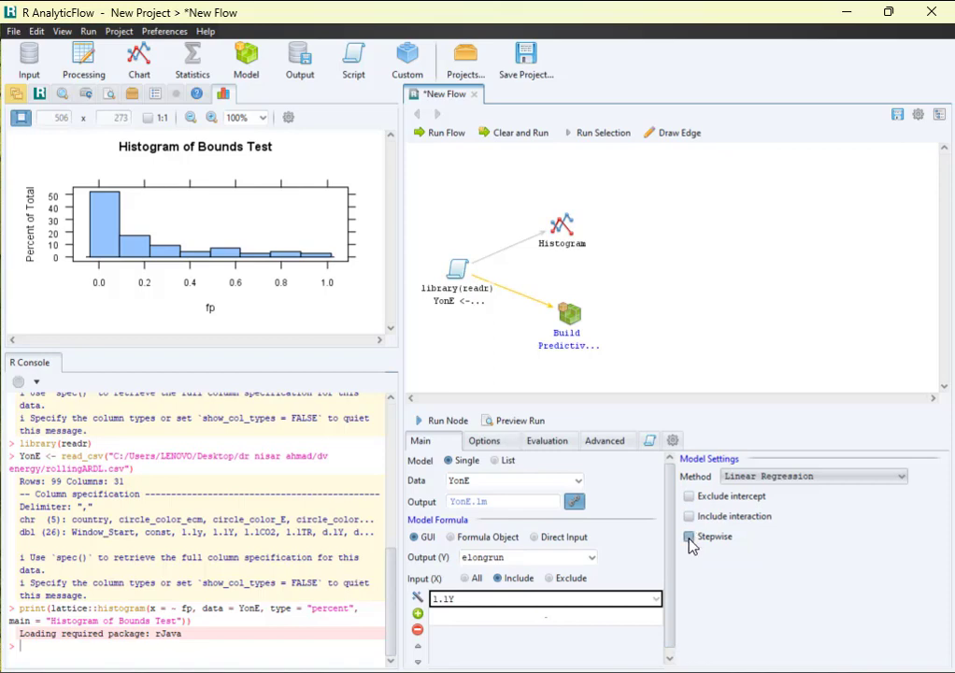
# Step: Examine the available modelling methods, the list-of-models mode and the fitting weight and row selection options, keeping a single linear regression
pyautogui.click(821, 477)
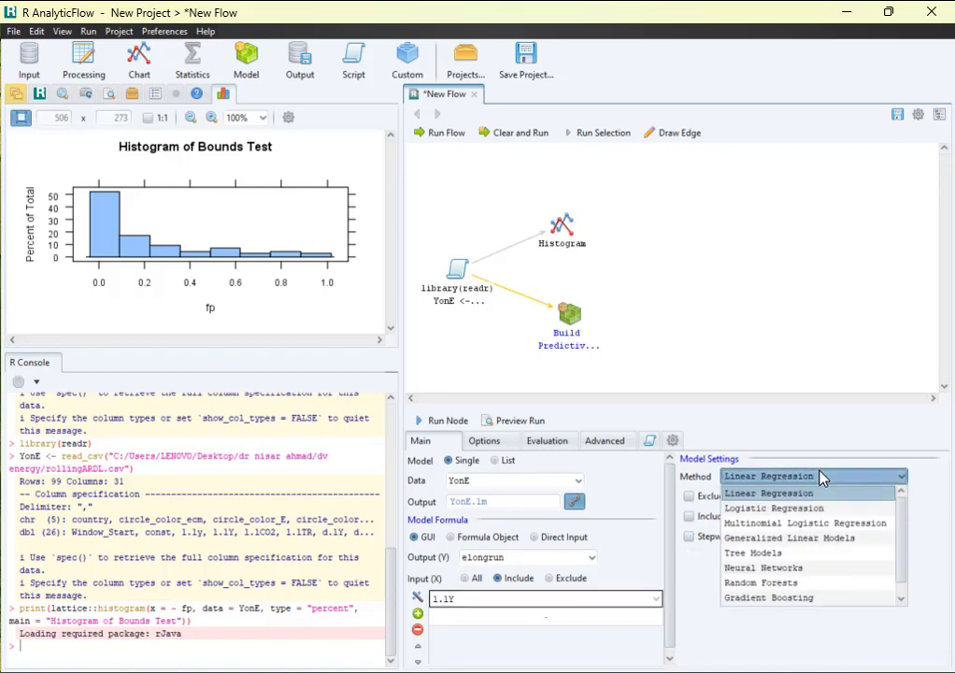
pyautogui.scroll(-1, 821, 550)
pyautogui.scroll(1, 820, 549)
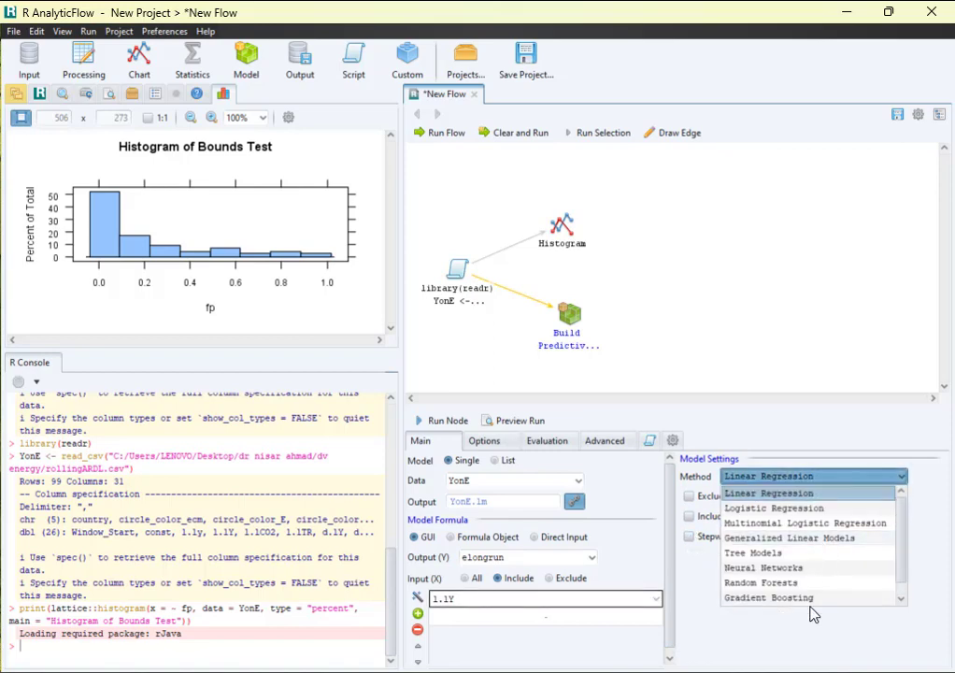
pyautogui.click(696, 595)
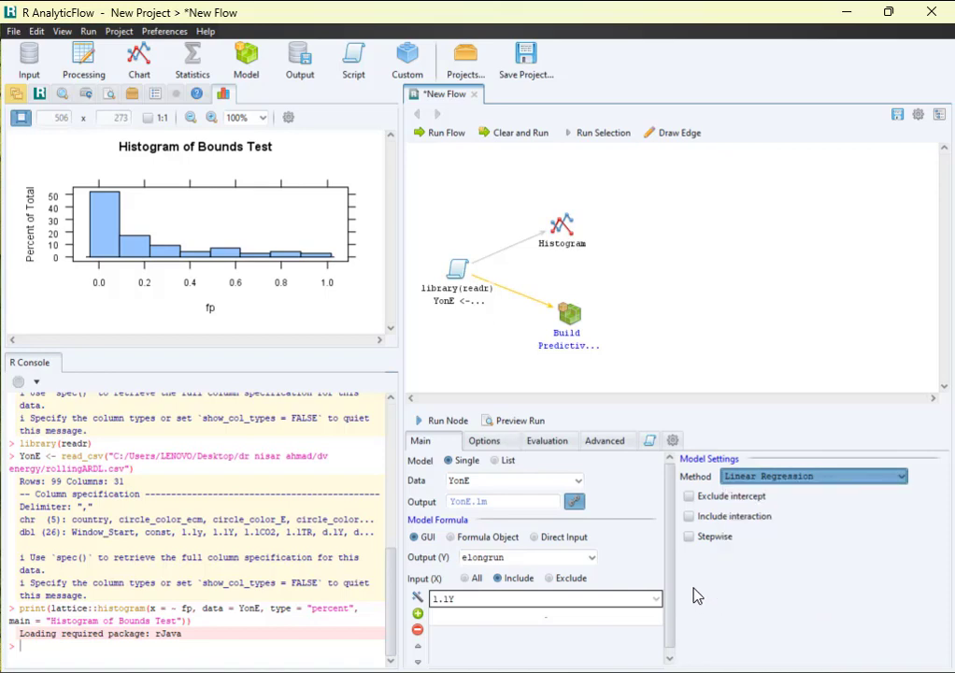
pyautogui.click(495, 460)
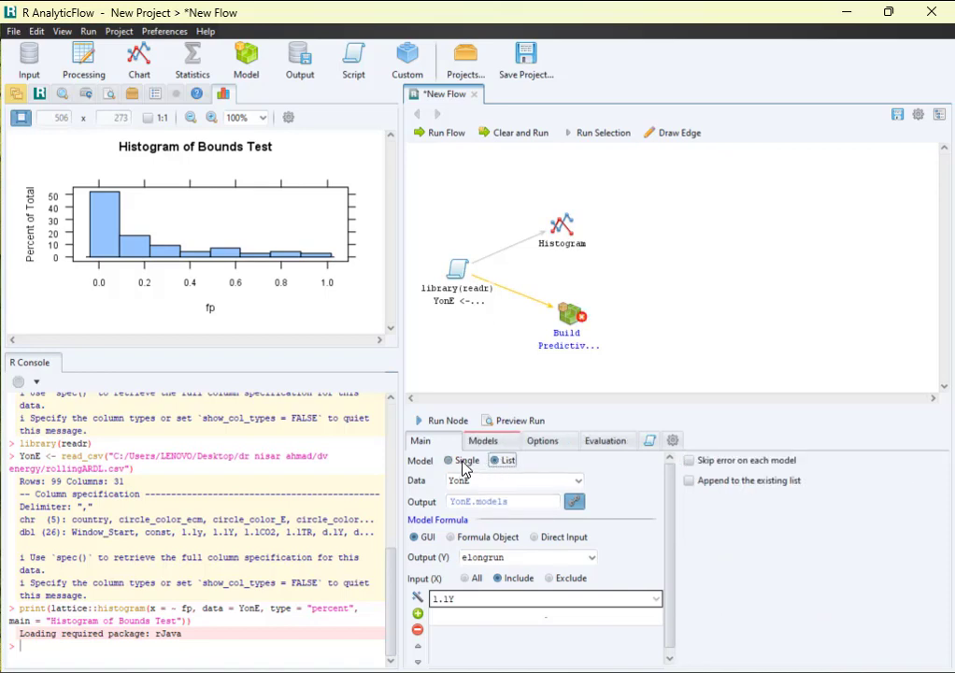
pyautogui.click(448, 460)
pyautogui.click(485, 441)
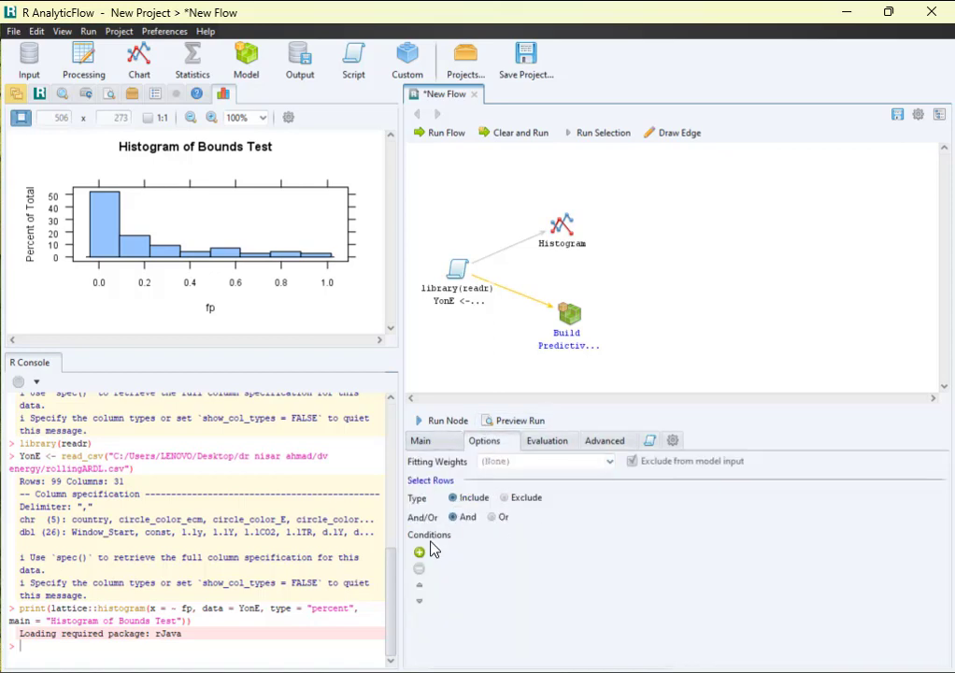
# Step: Examine the predictive performance evaluation options and the advanced lm parameters of the Build Predictive Model node, leaving evaluation disabled
pyautogui.click(542, 446)
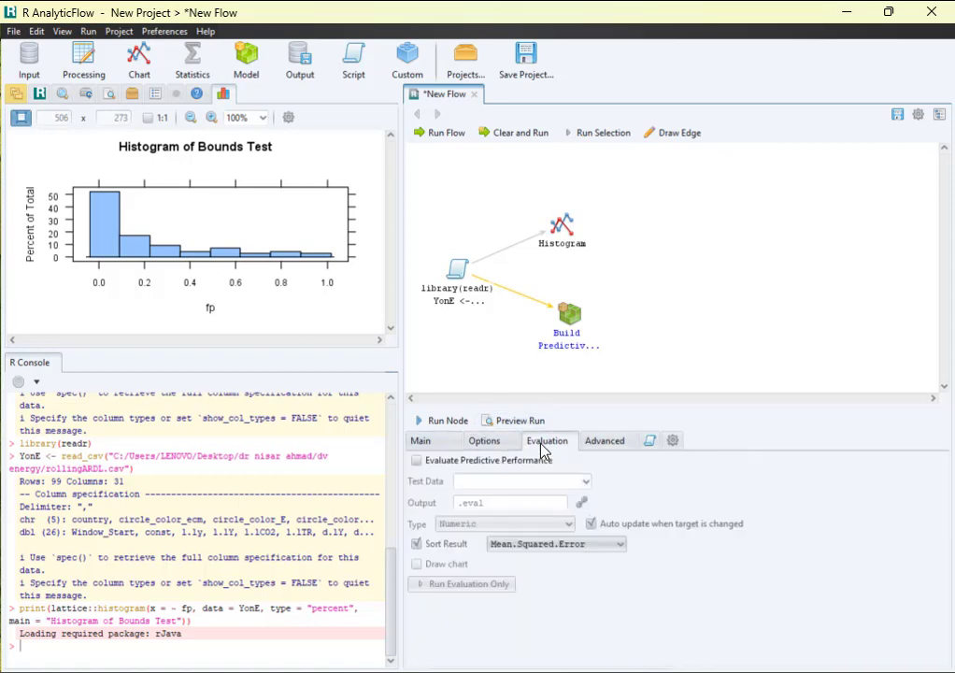
pyautogui.click(450, 464)
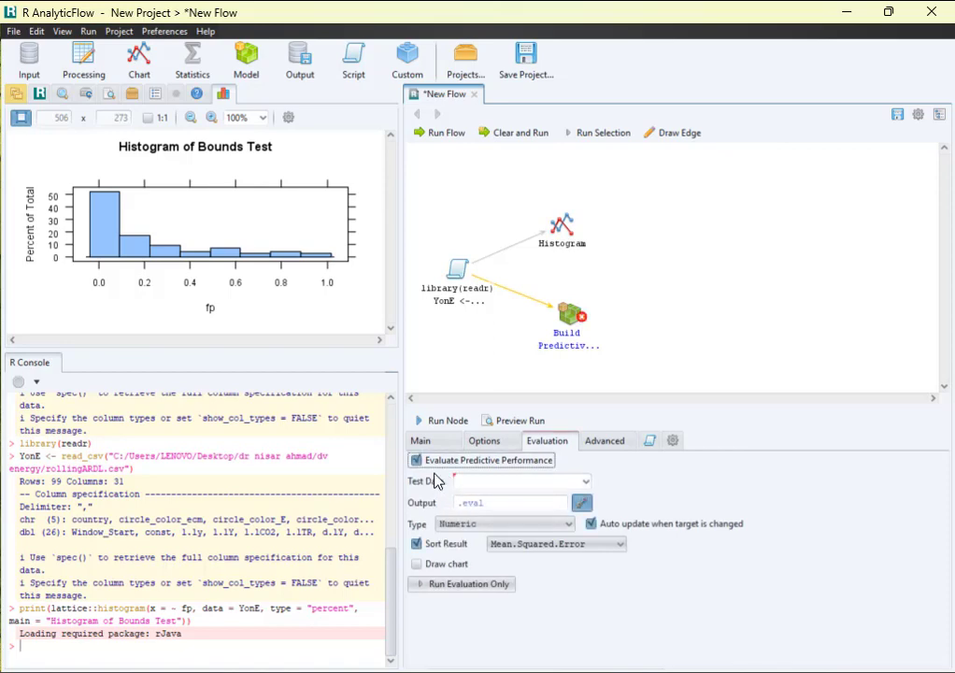
pyautogui.click(426, 459)
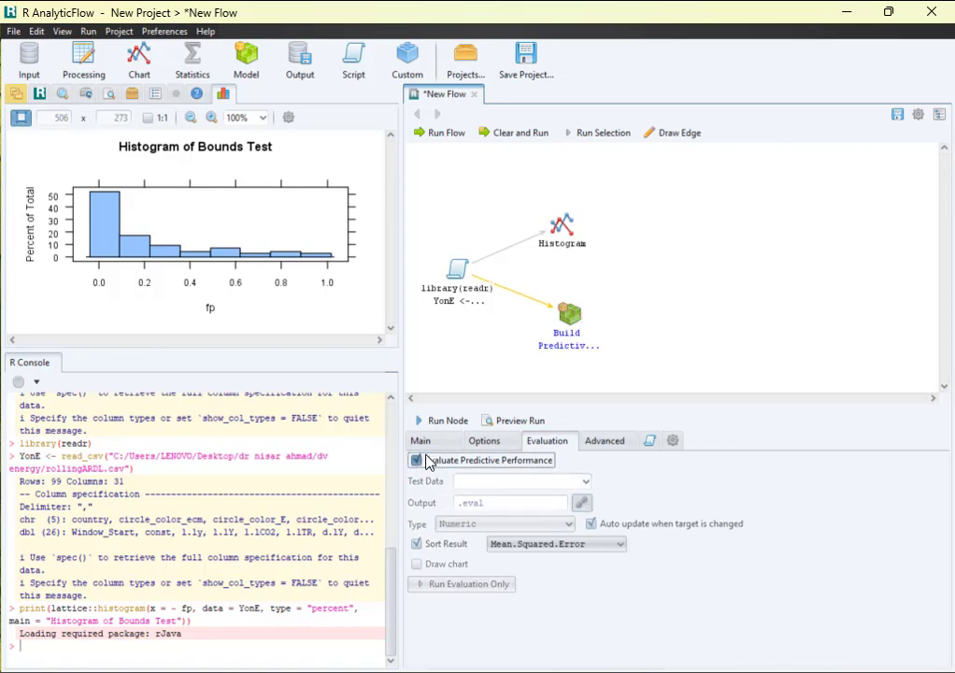
pyautogui.click(606, 445)
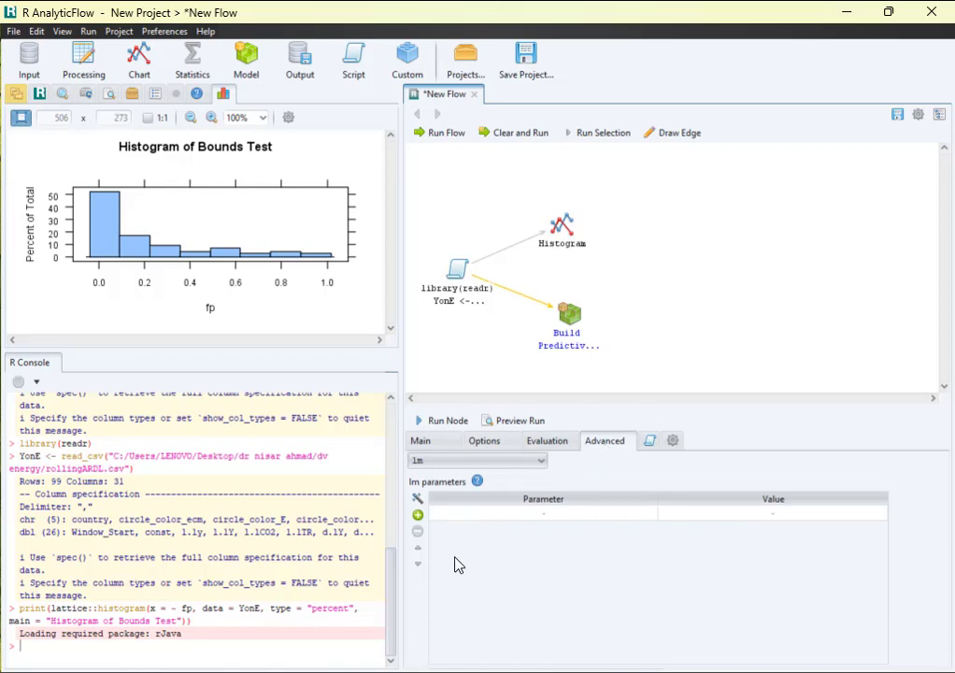
pyautogui.click(432, 448)
pyautogui.click(588, 371)
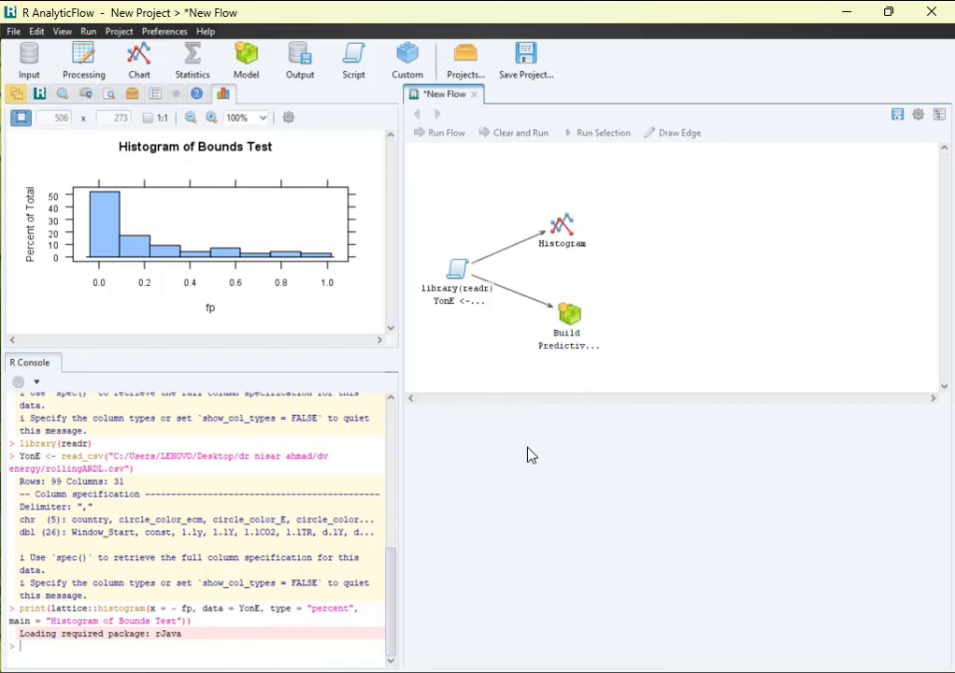
# Step: Run the flow up to the Build Predictive Model node and review the regression summary of YonE.lm
pyautogui.click(568, 334)
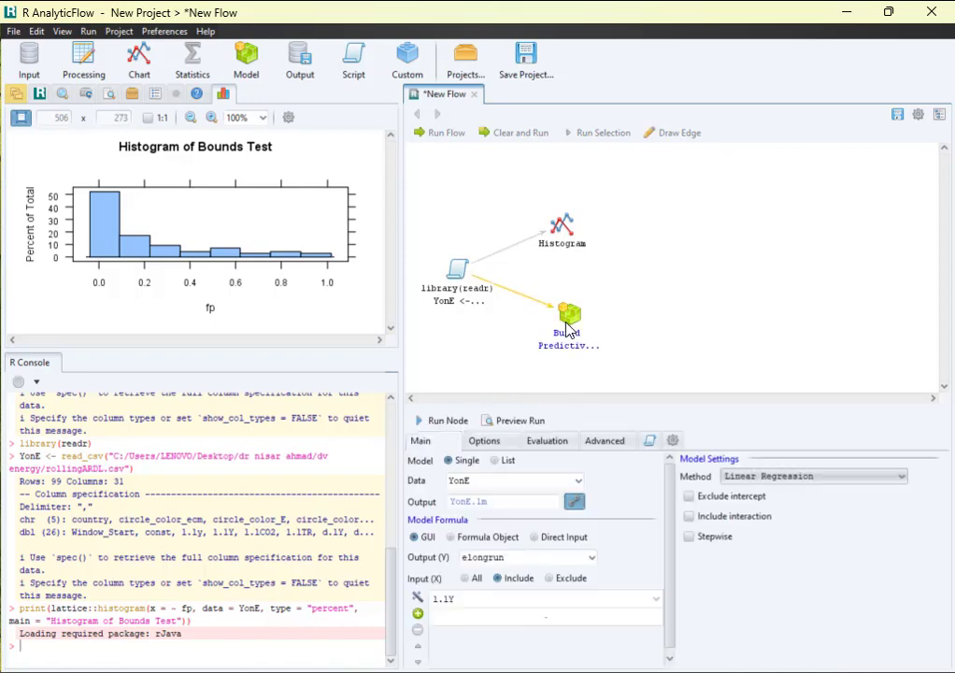
pyautogui.click(445, 151)
pyautogui.click(565, 315)
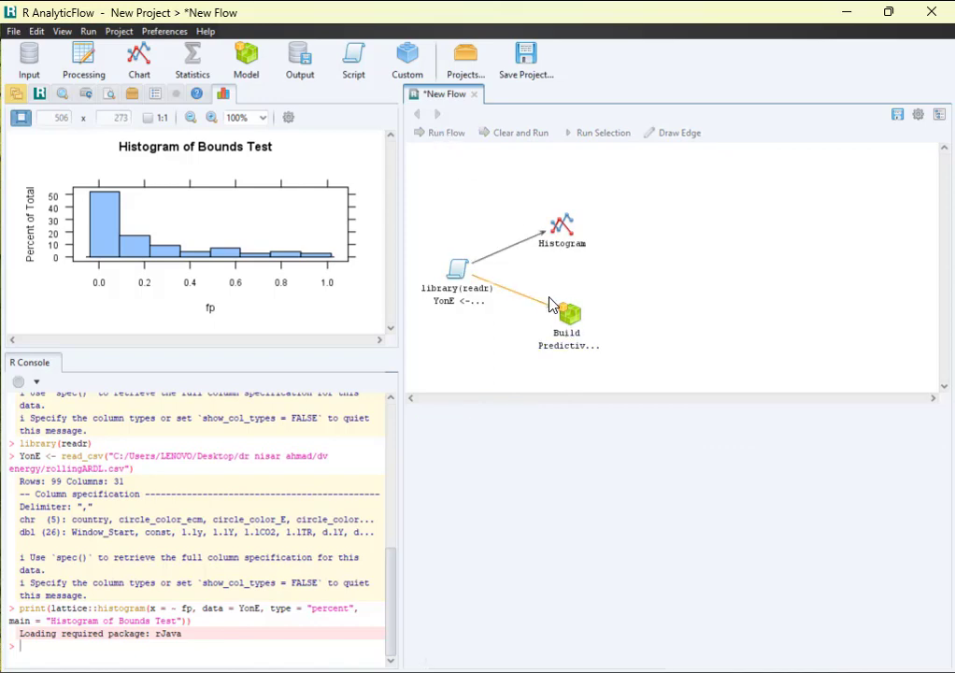
pyautogui.click(437, 133)
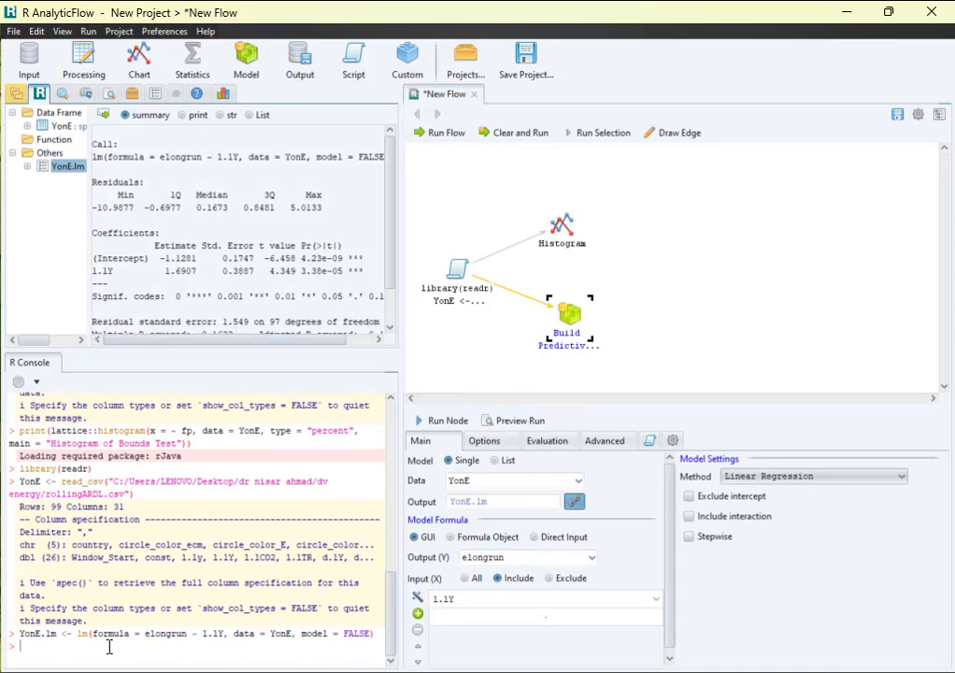
pyautogui.scroll(-1, 238, 311)
pyautogui.scroll(1, 238, 311)
pyautogui.scroll(-1, 254, 296)
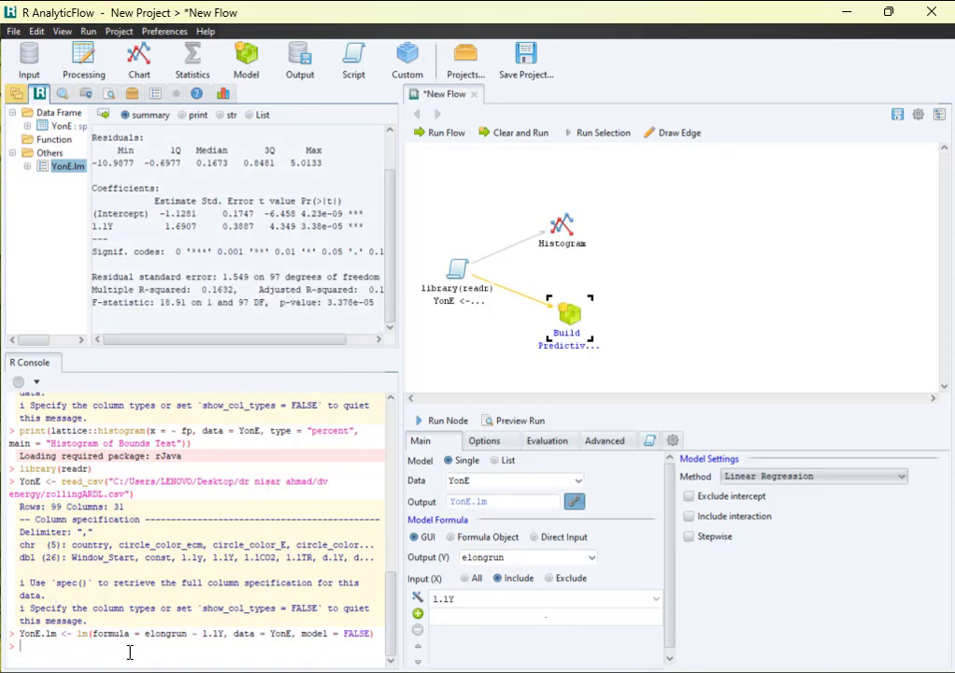
# Step: Add an R Script node containing summary(YonE.lm) and place it to the right of the Build Predictive Model node
pyautogui.click(639, 375)
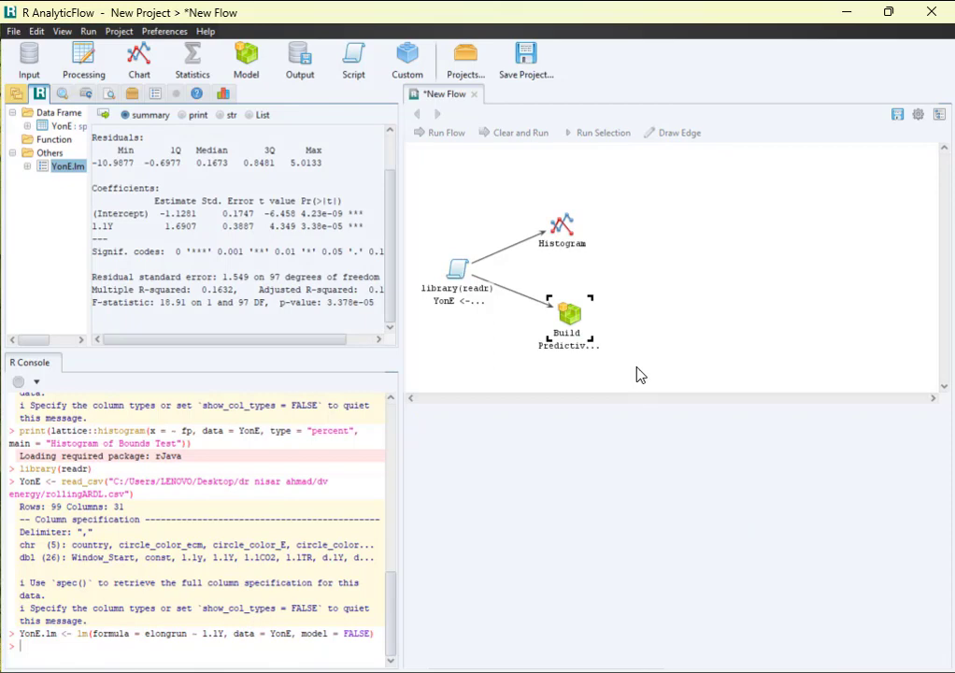
pyautogui.rightClick(640, 301)
pyautogui.moveTo(747, 324)
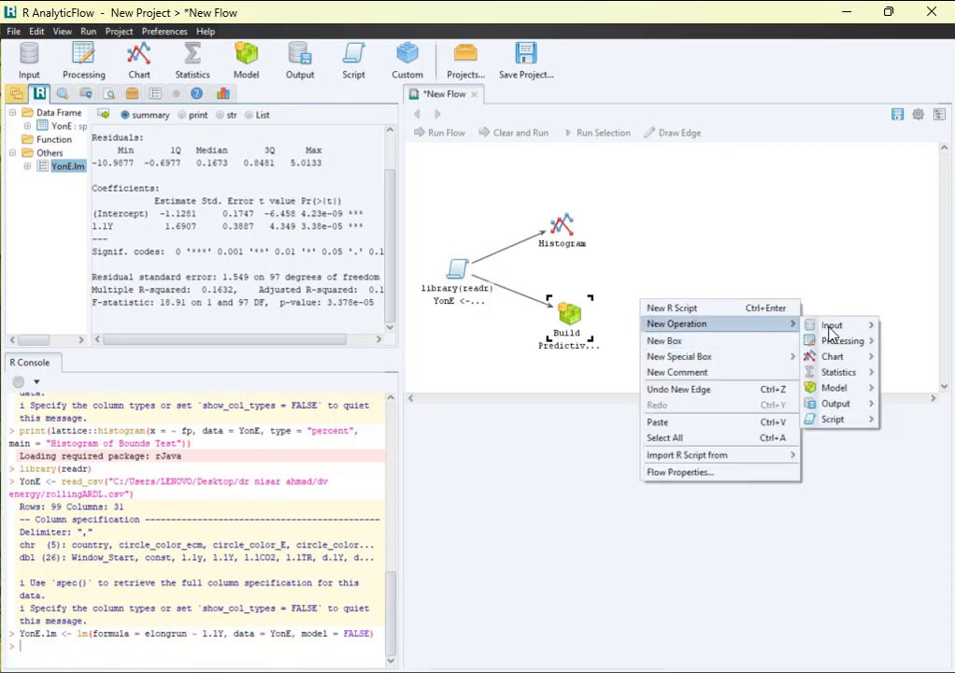
pyautogui.moveTo(833, 421)
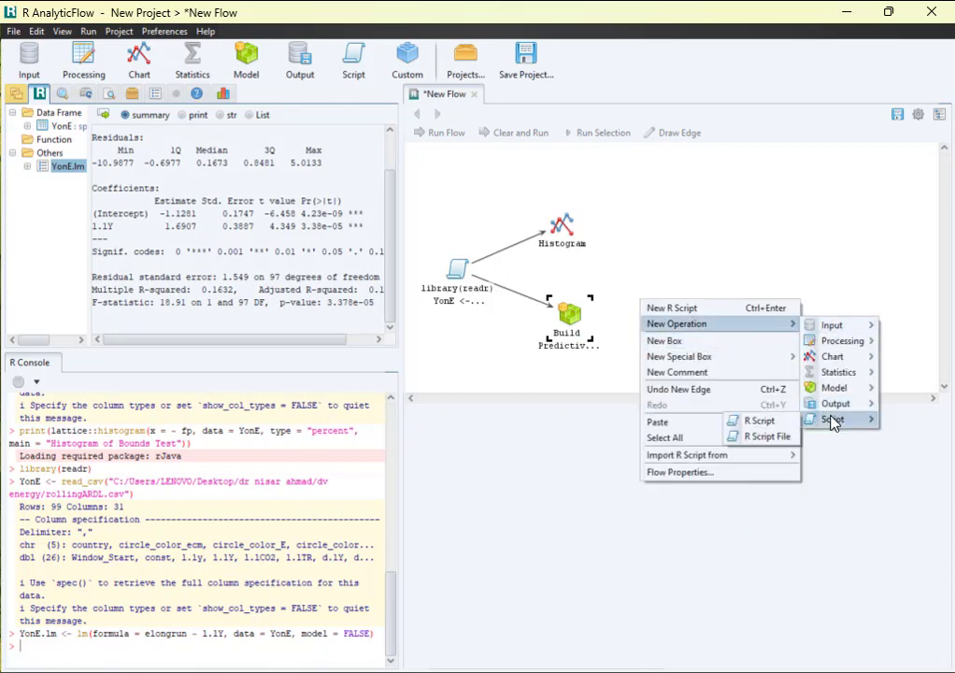
pyautogui.click(761, 421)
pyautogui.click(515, 470)
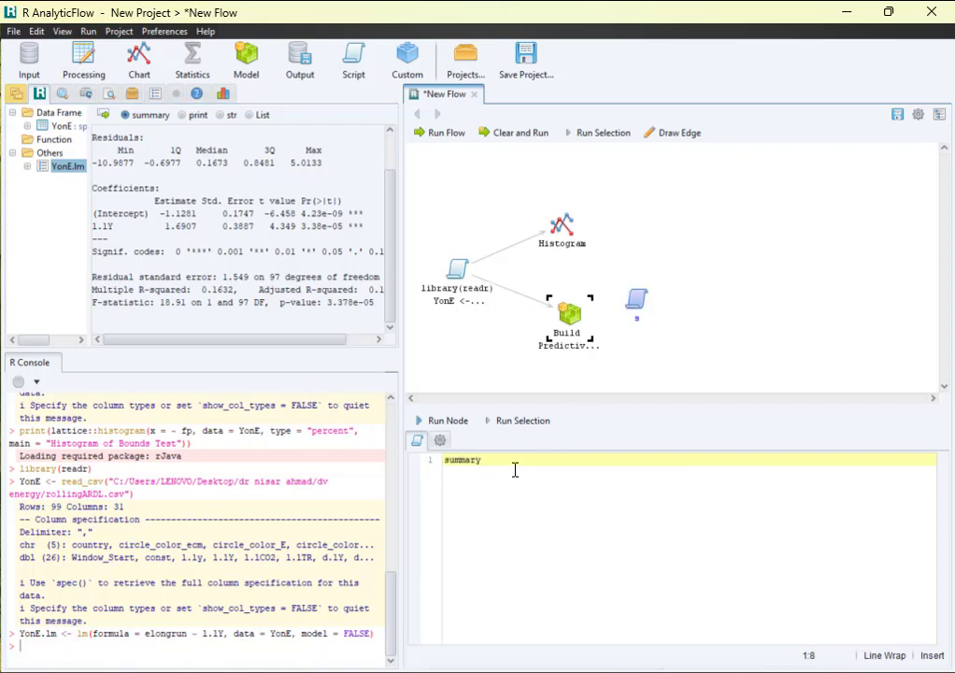
pyautogui.write('(Yon')
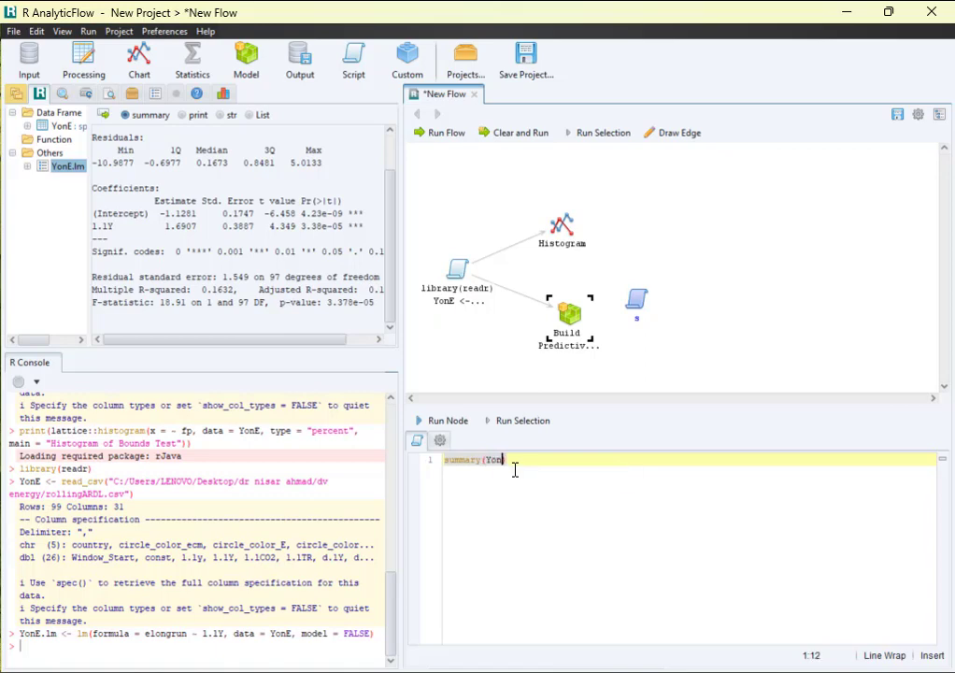
pyautogui.write('E.lm)')
pyautogui.moveTo(640, 301); pyautogui.dragTo(699, 317)
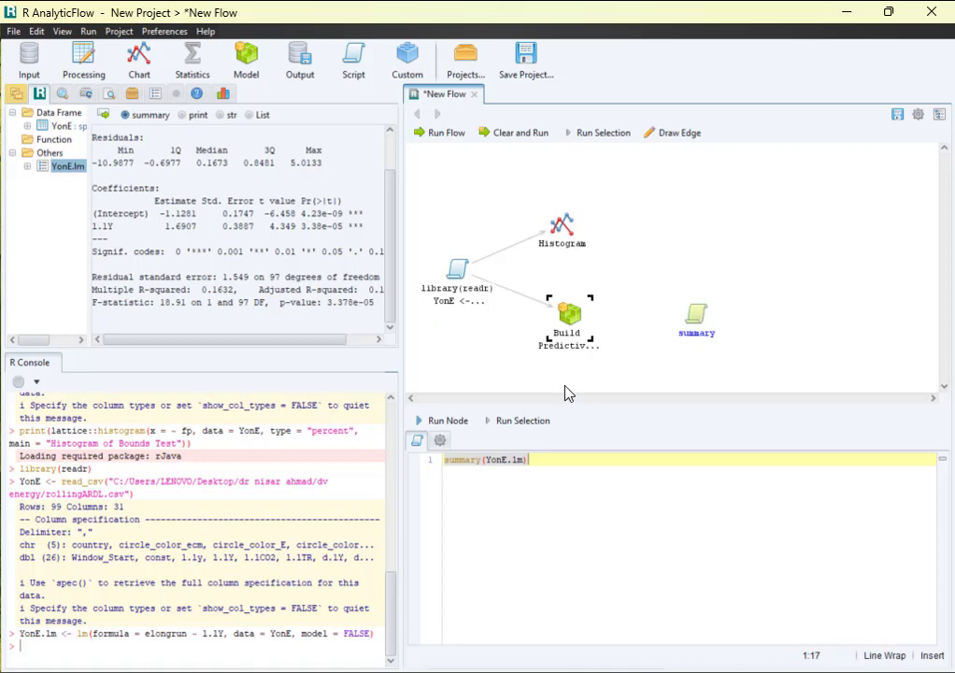
# Step: Draw an edge from the Build Predictive Model node to the summary script node
pyautogui.click(570, 316)
pyautogui.click(668, 135)
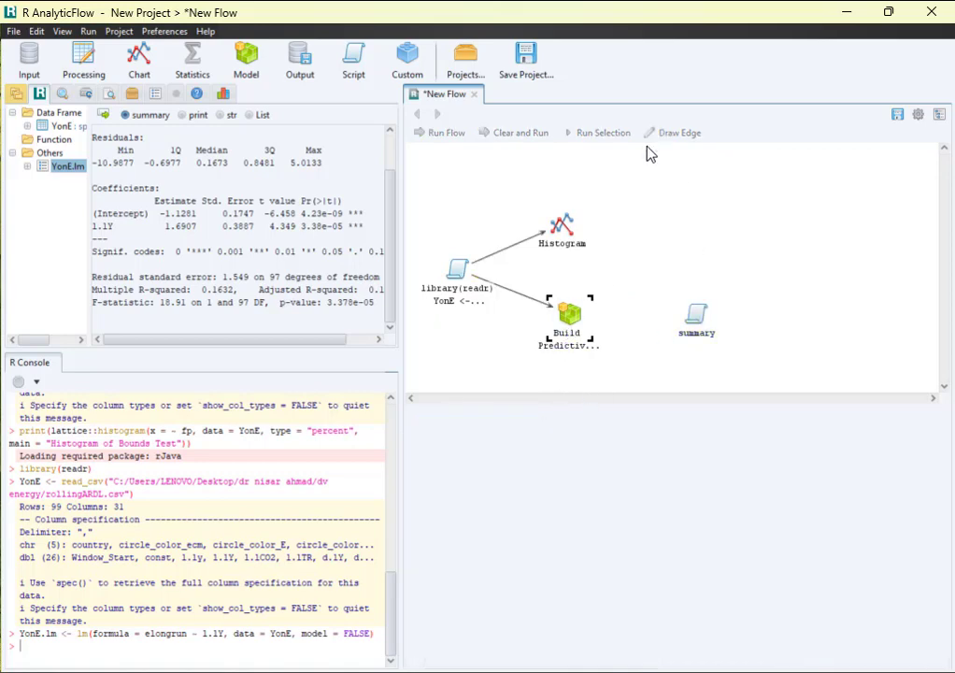
pyautogui.click(667, 133)
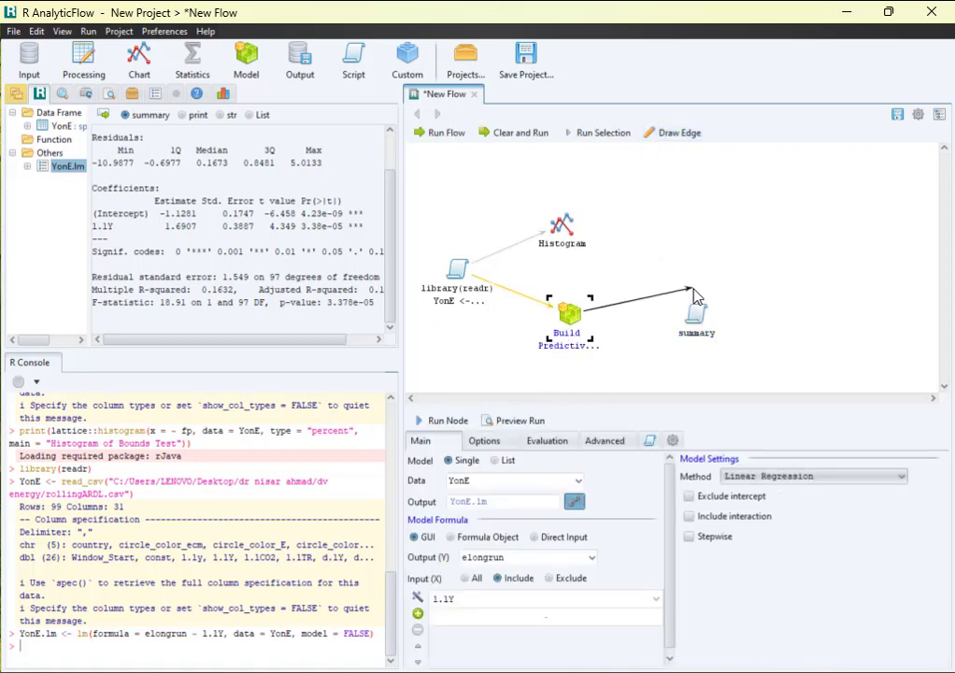
pyautogui.click(699, 311)
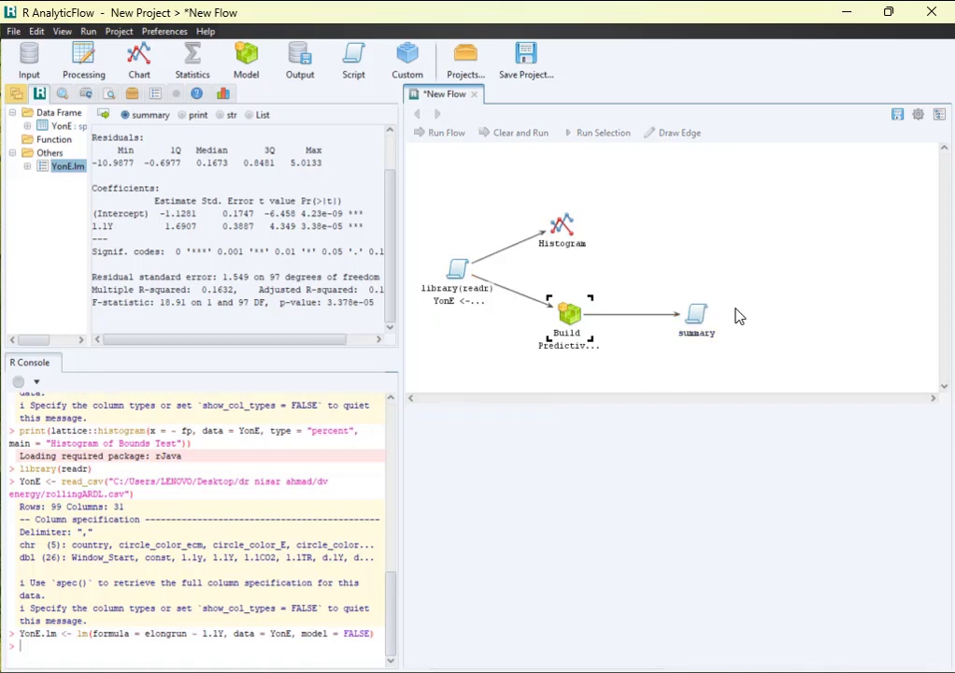
# Step: Run the flow up to the summary script node to print the model summary in the R console
pyautogui.click(701, 316)
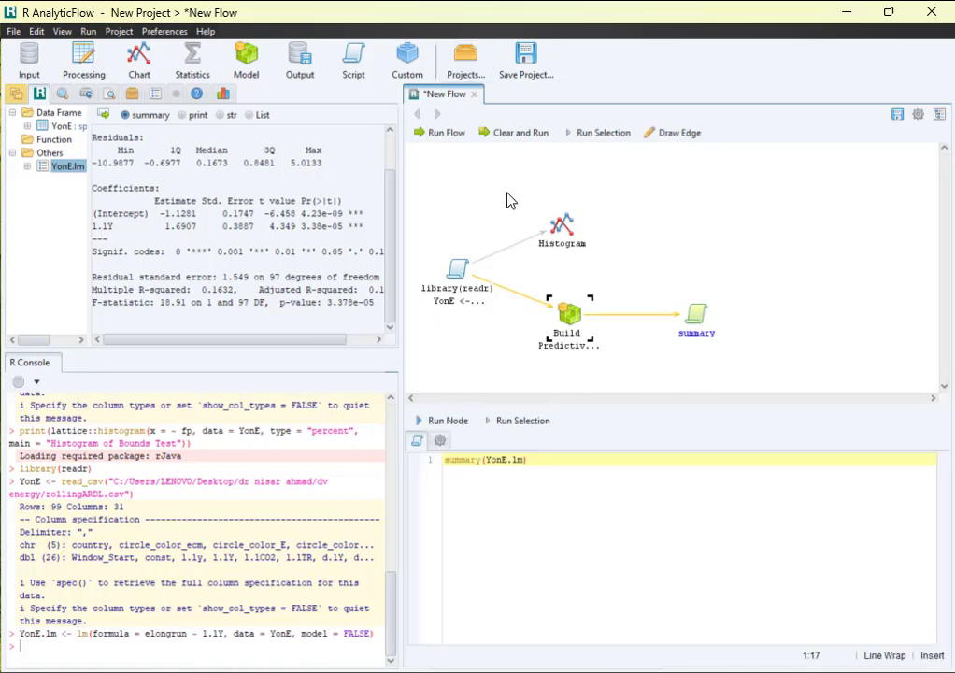
pyautogui.click(439, 134)
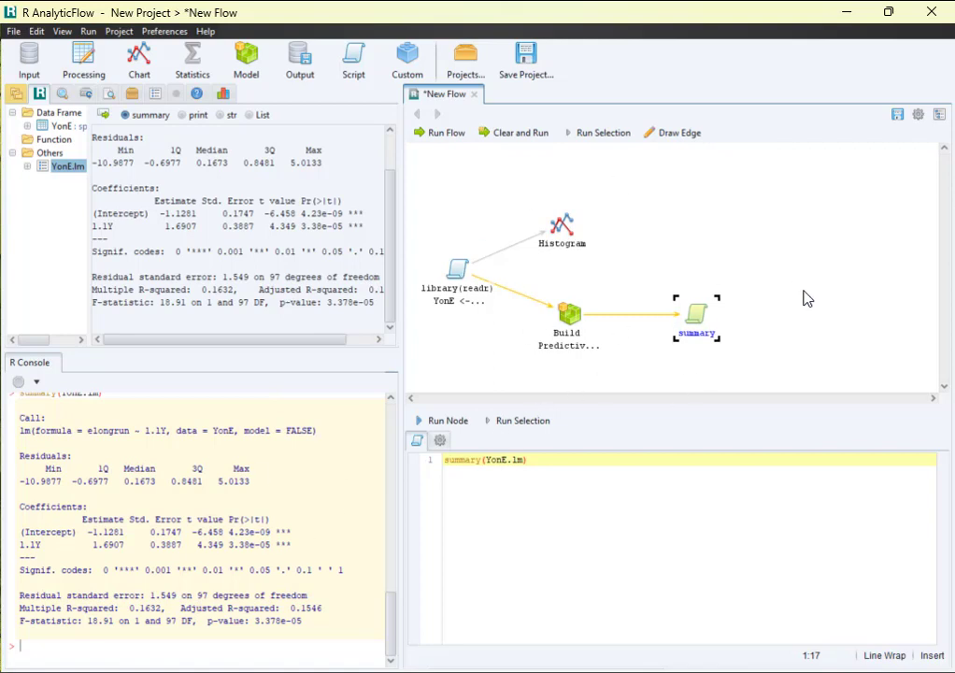
pyautogui.click(633, 372)
pyautogui.moveTo(760, 355); pyautogui.dragTo(439, 221)
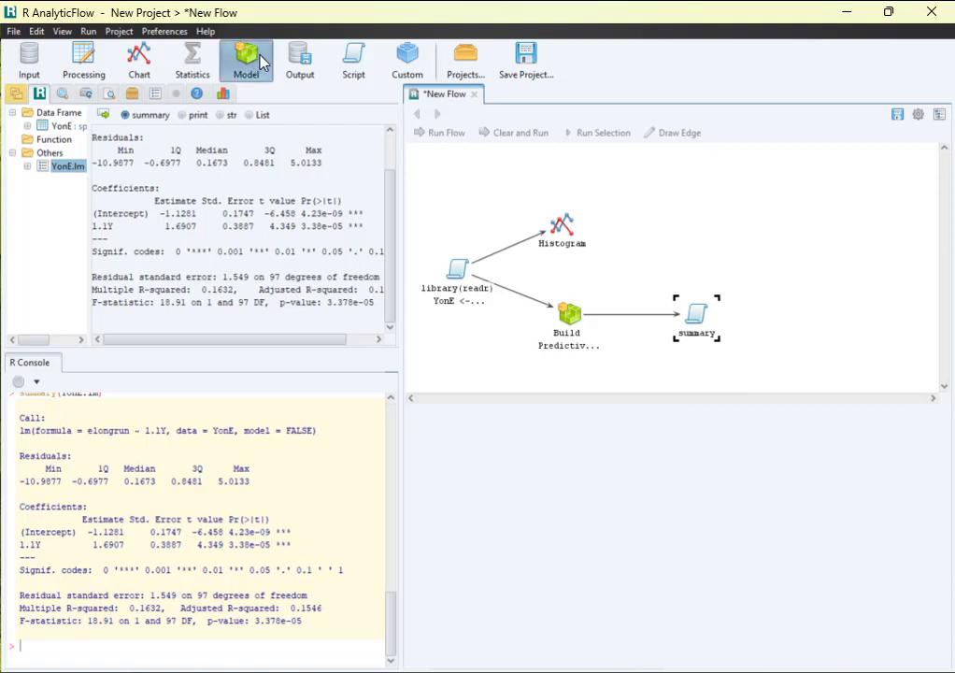
pyautogui.moveTo(207, 60)
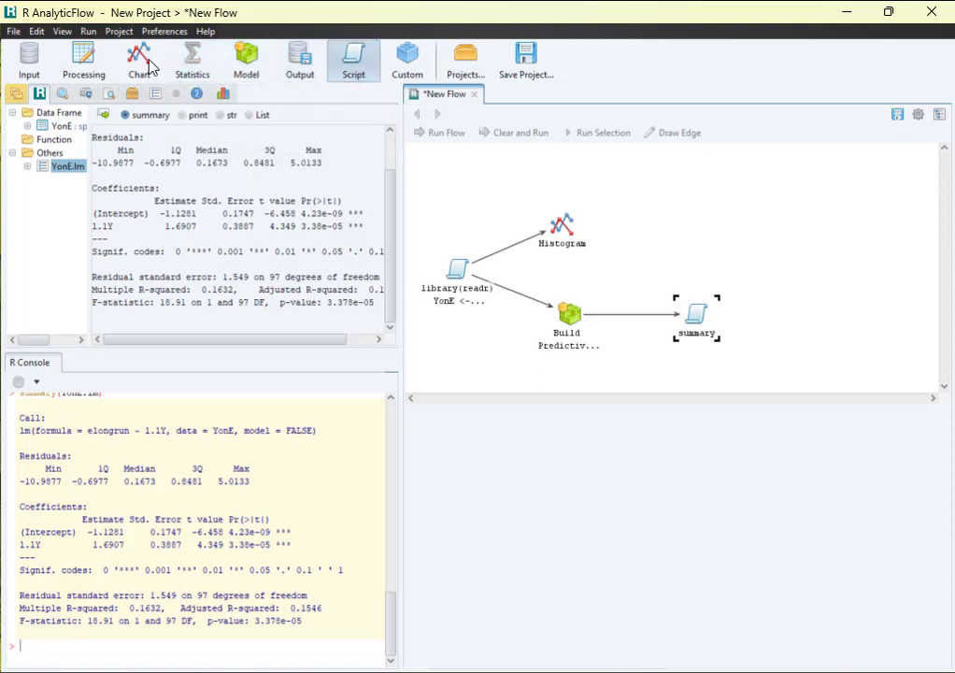
pyautogui.moveTo(77, 56)
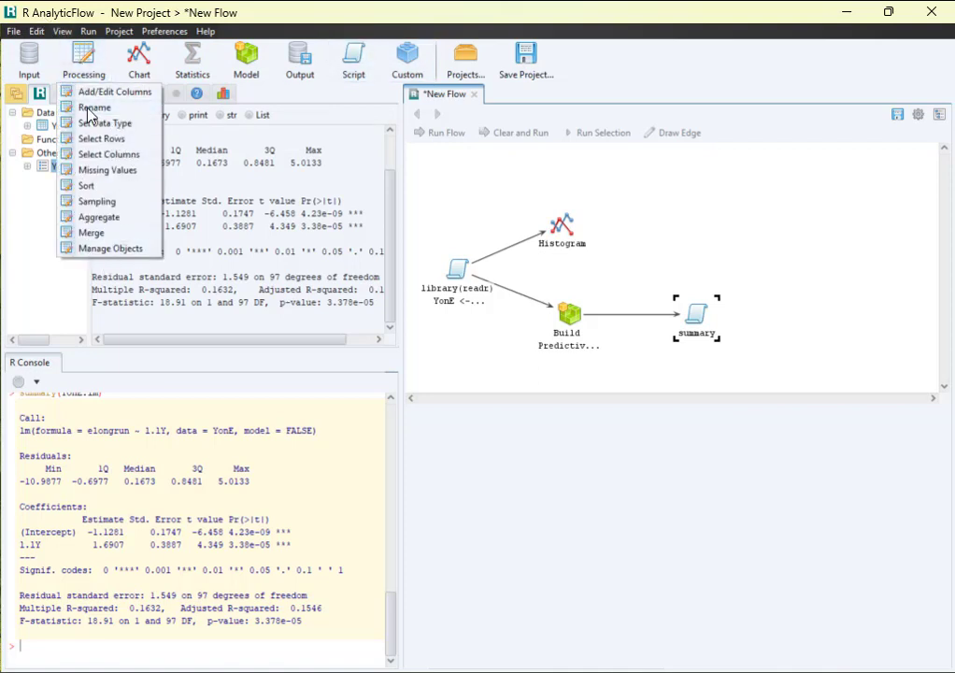
pyautogui.moveTo(407, 78)
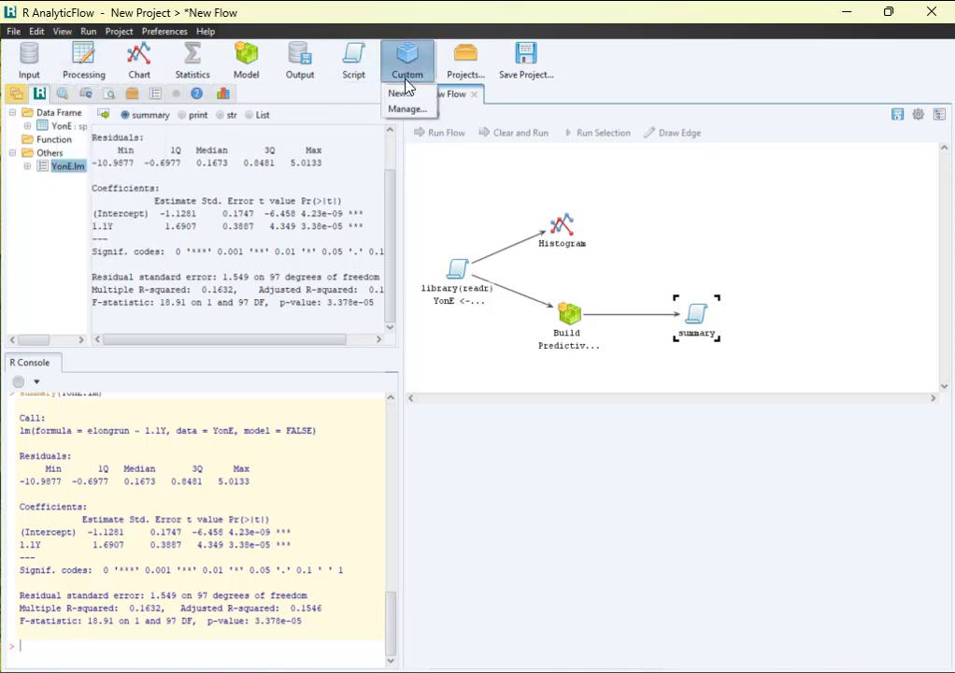